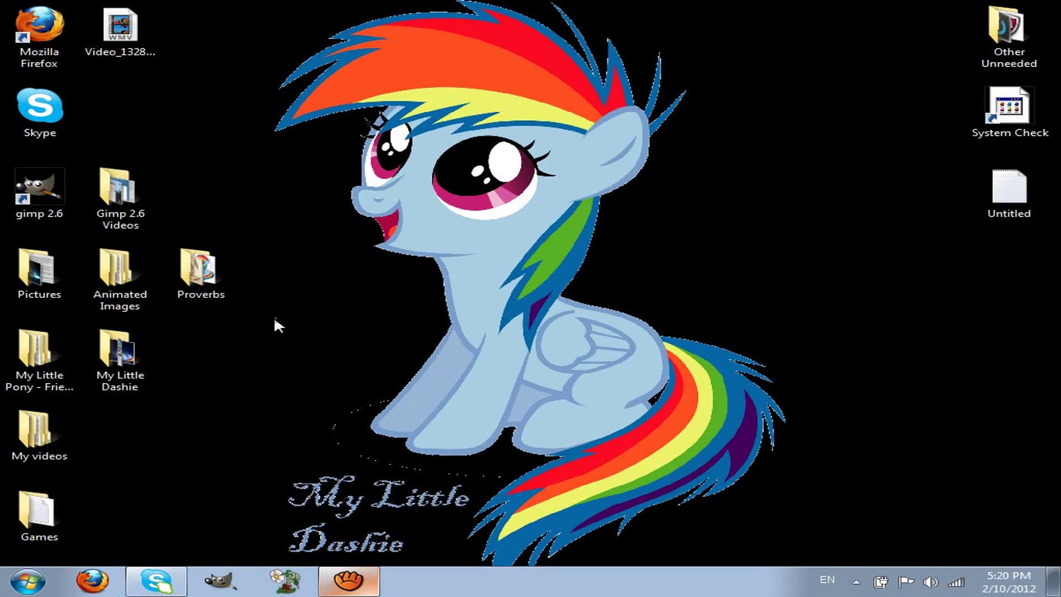
Preview the finished Derpy Dash GIF from the Animated Images folder's Derpy Dash subfolder, and close it and the folder.
{"action": "double_click", "coordinate": [117, 273]}
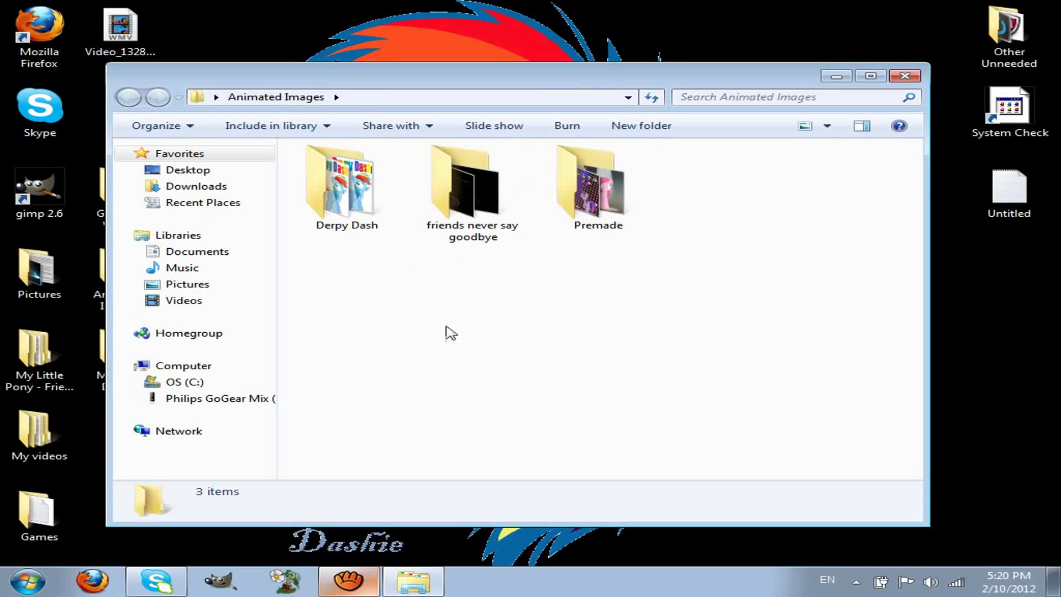
{"action": "double_click", "coordinate": [359, 196]}
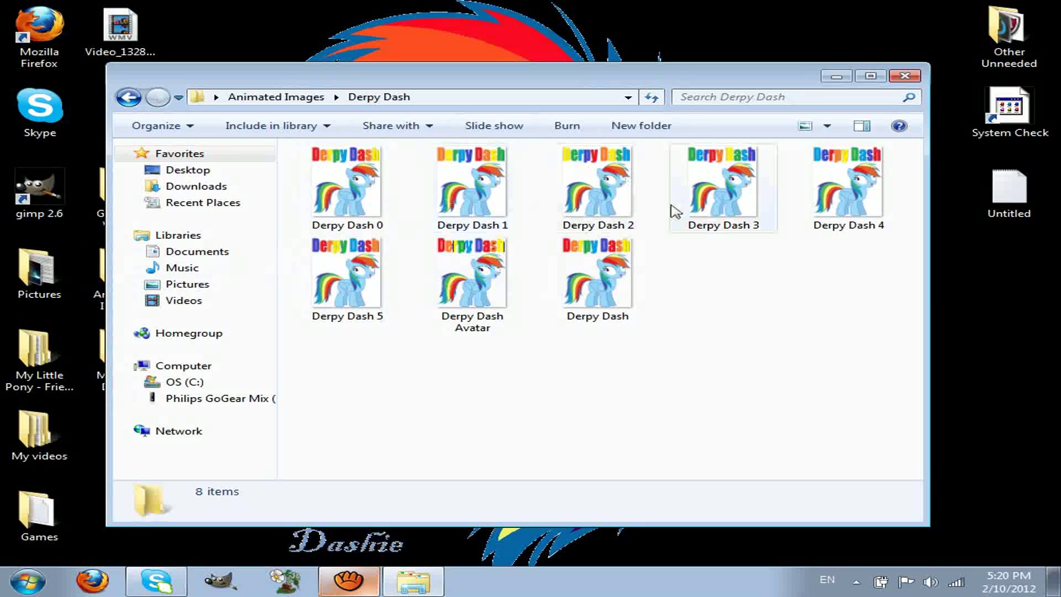
{"action": "left_click", "coordinate": [616, 285]}
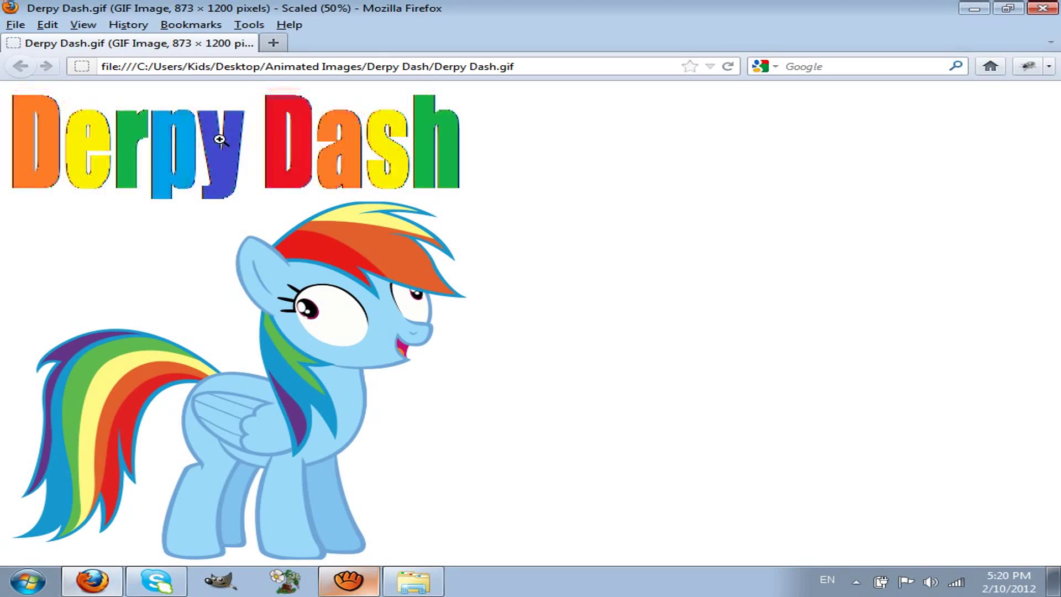
{"action": "left_click", "coordinate": [1055, 8]}
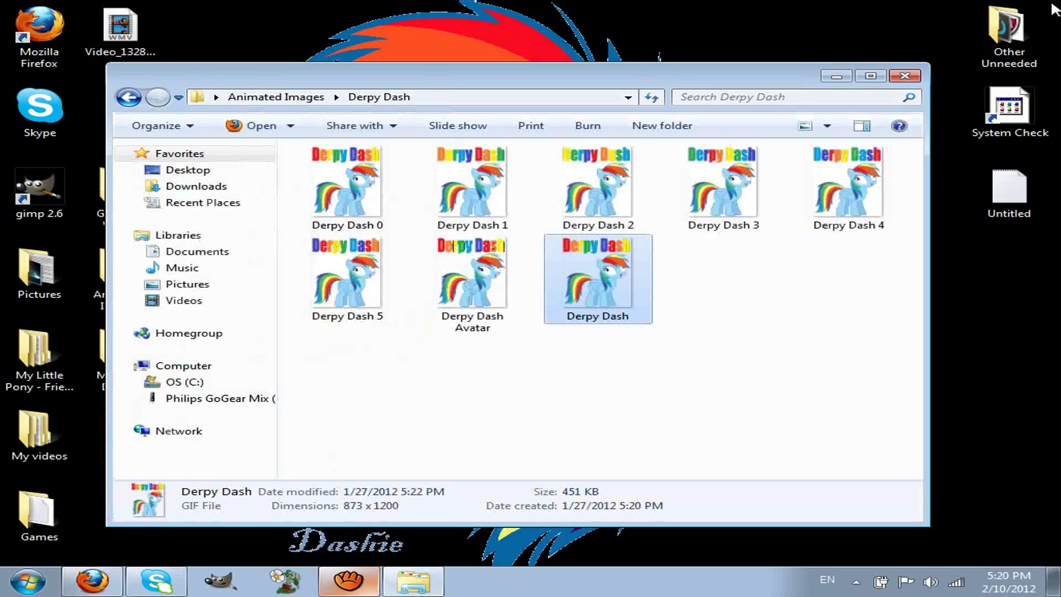
{"action": "left_click", "coordinate": [723, 365]}
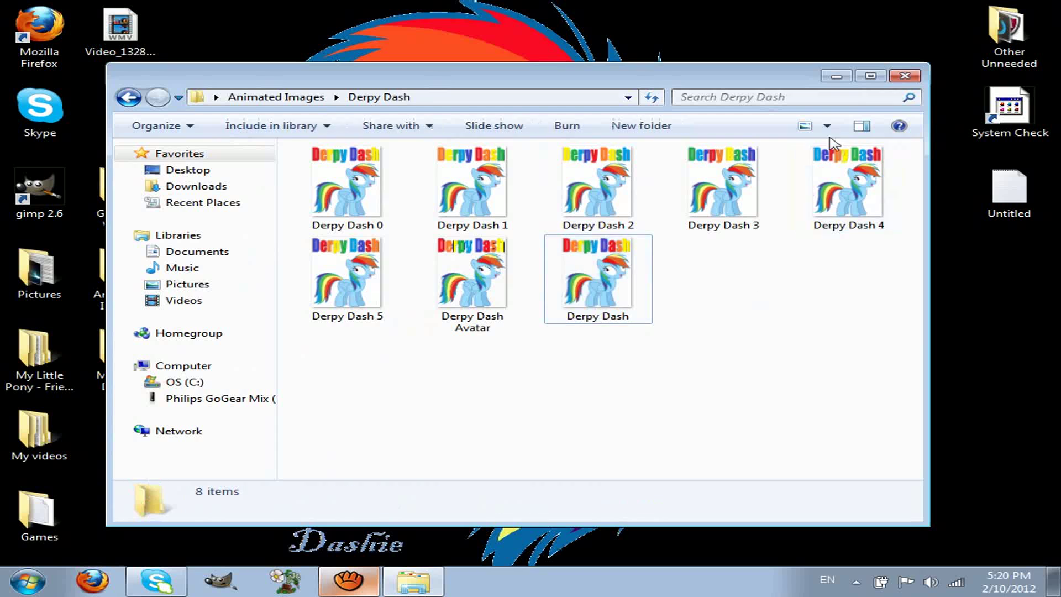
{"action": "left_click", "coordinate": [904, 78]}
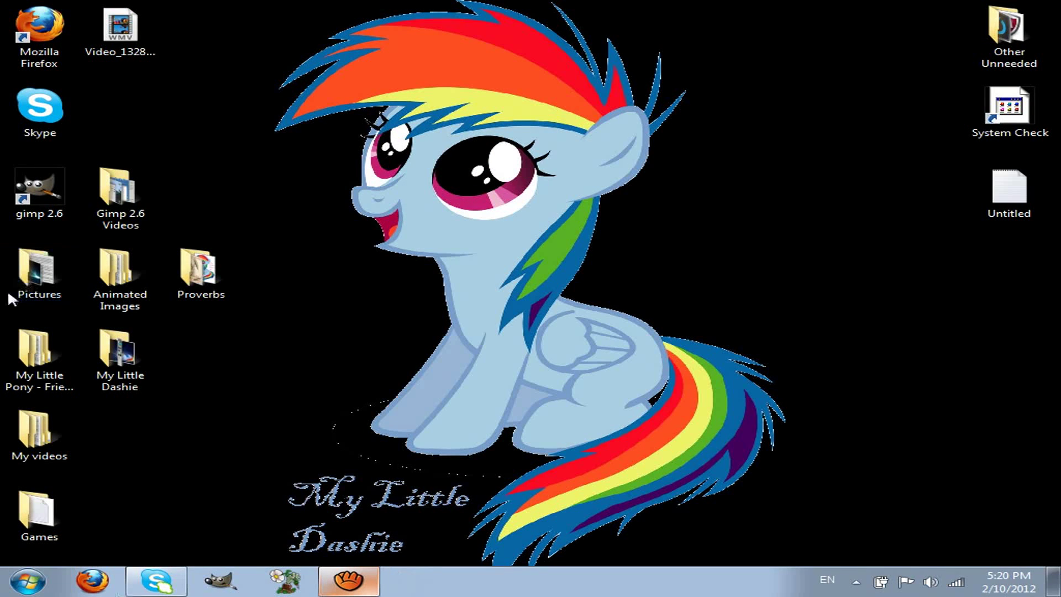
Copy the Derpy Dash PNG from the Rainbow Dash pictures folder inside My Little Pony - Friendship is Magic, and close the folder.
{"action": "double_click", "coordinate": [51, 353]}
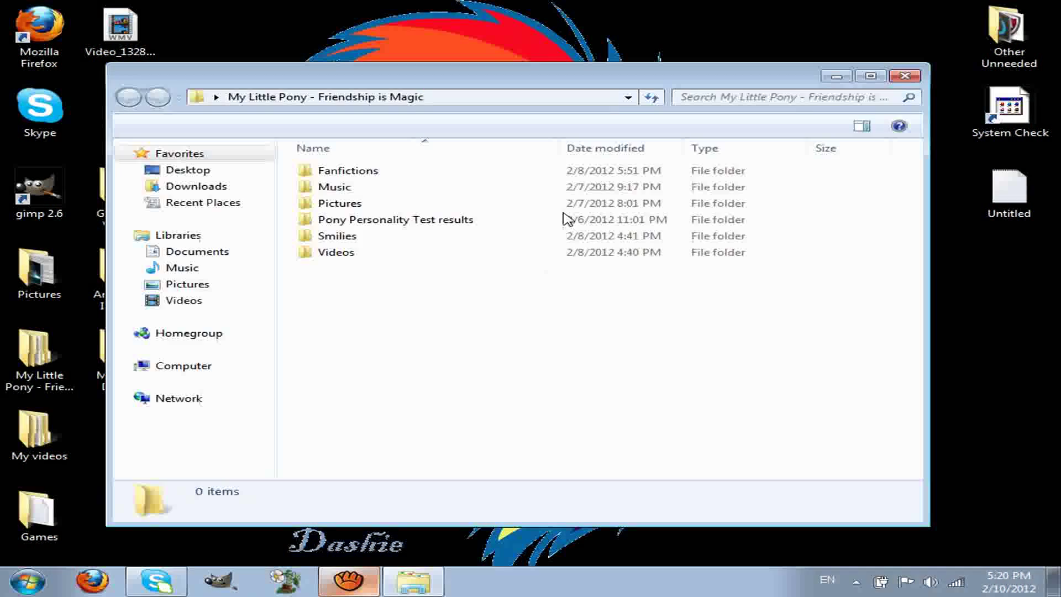
{"action": "double_click", "coordinate": [364, 203]}
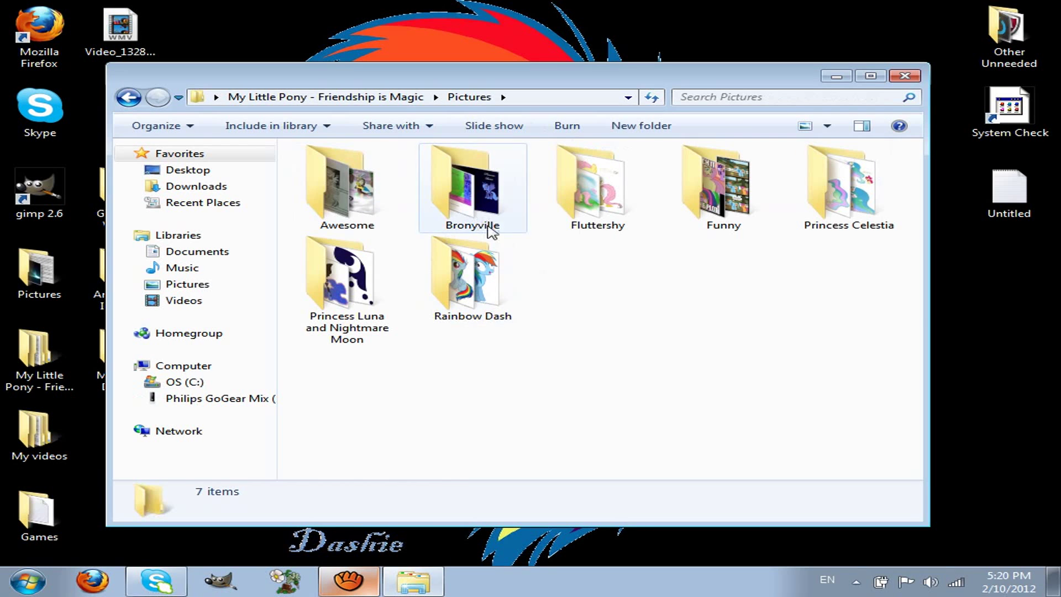
{"action": "double_click", "coordinate": [480, 299]}
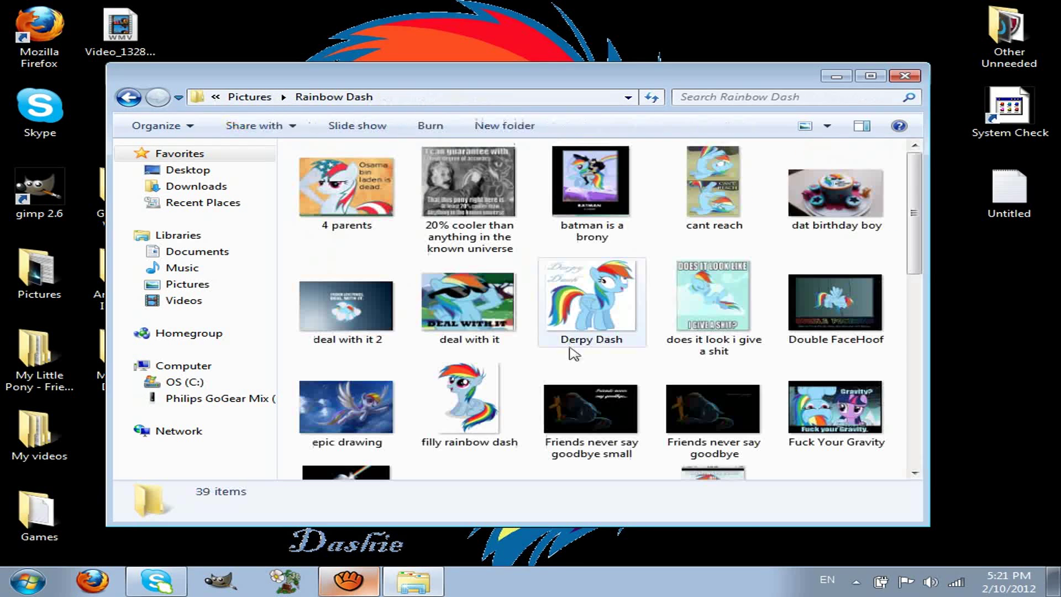
{"action": "right_click", "coordinate": [590, 313]}
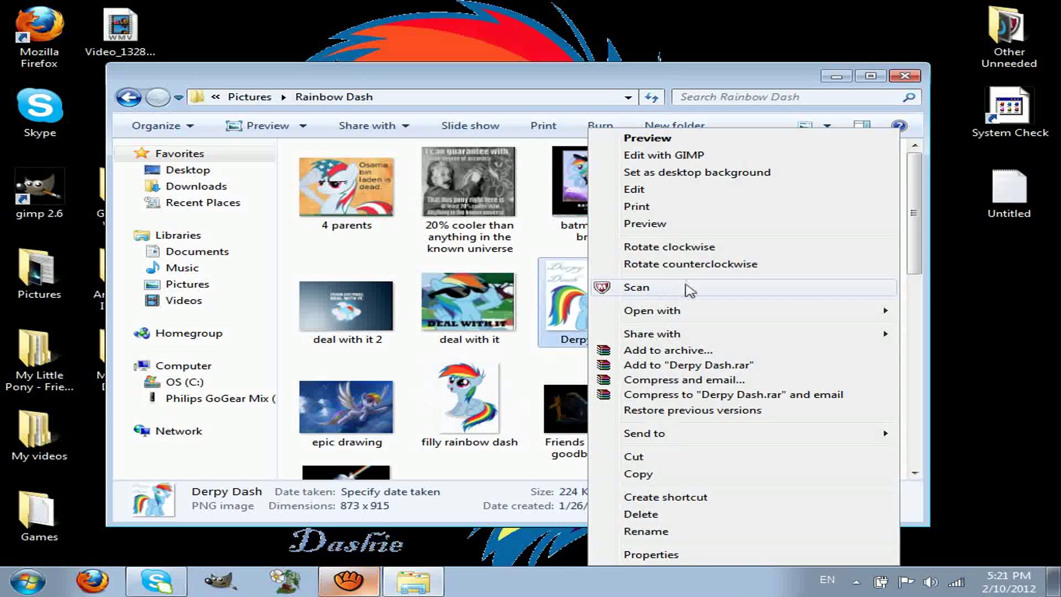
{"action": "left_click", "coordinate": [641, 474]}
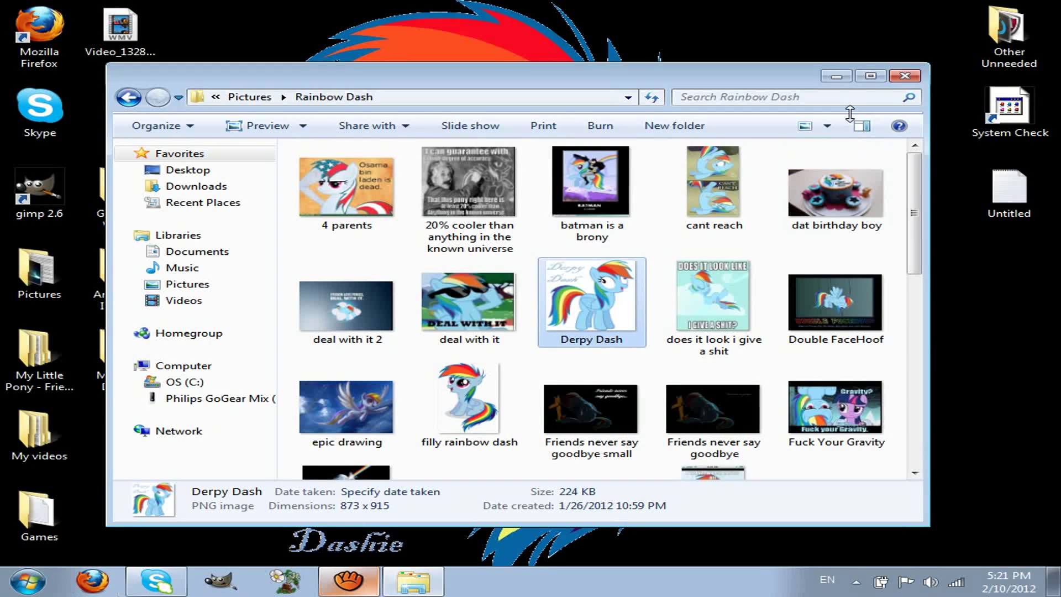
{"action": "left_click", "coordinate": [904, 76]}
Create a desktop folder named Derpy Dash and move it clear of the wallpaper character's head.
{"action": "right_click", "coordinate": [592, 188]}
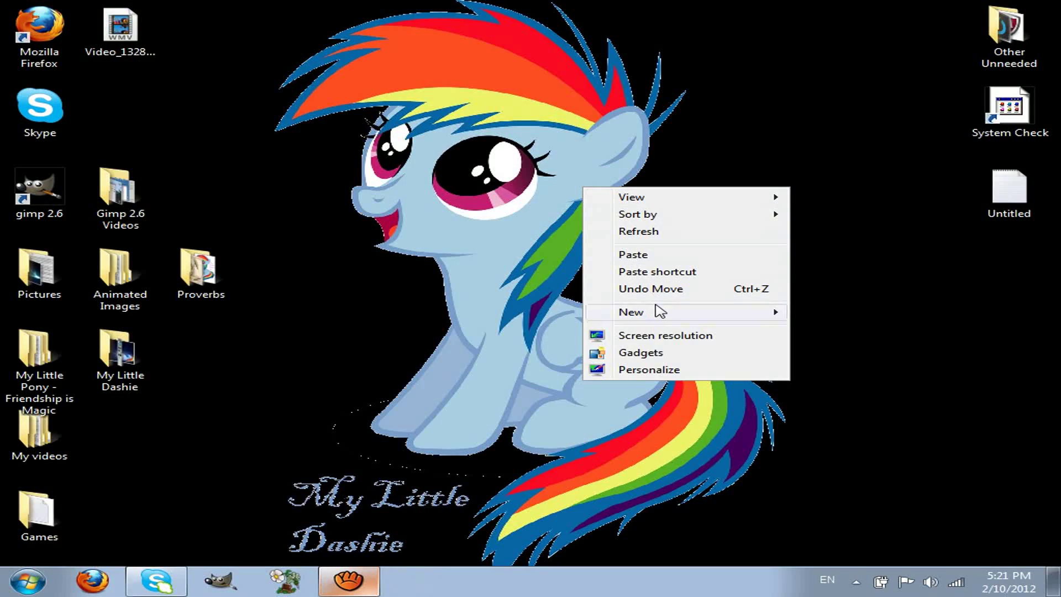
{"action": "mouse_move", "coordinate": [671, 322]}
{"action": "left_click", "coordinate": [550, 318]}
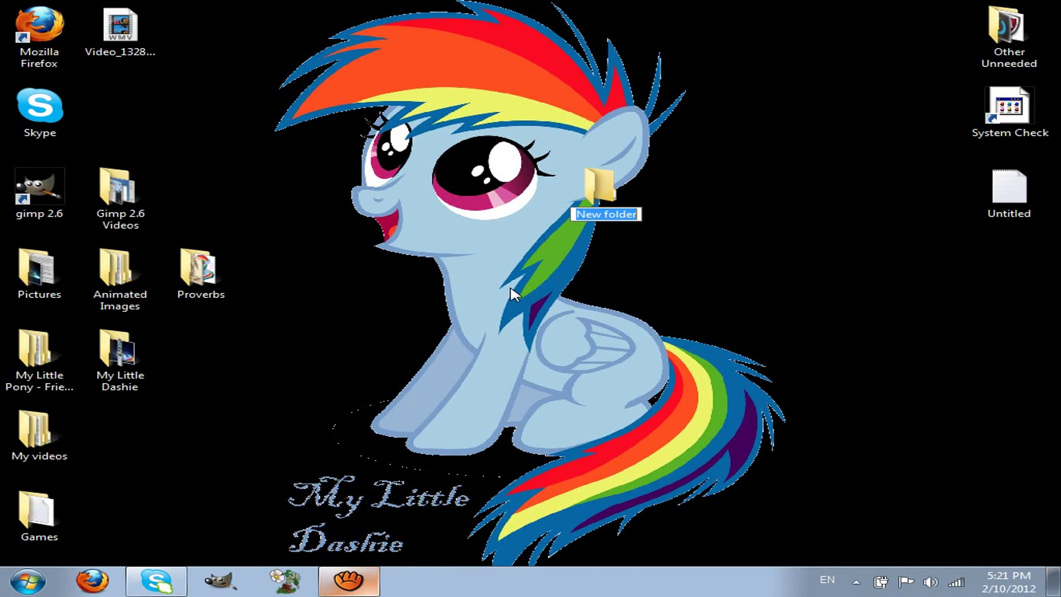
{"action": "type", "text": "Da"}
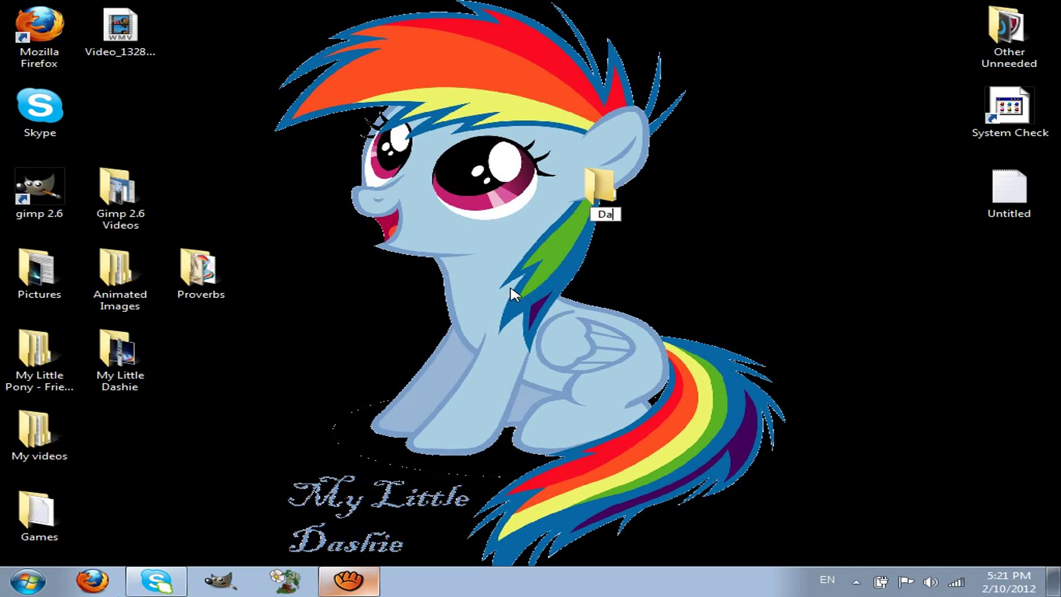
{"action": "type", "text": "erpy Dash"}
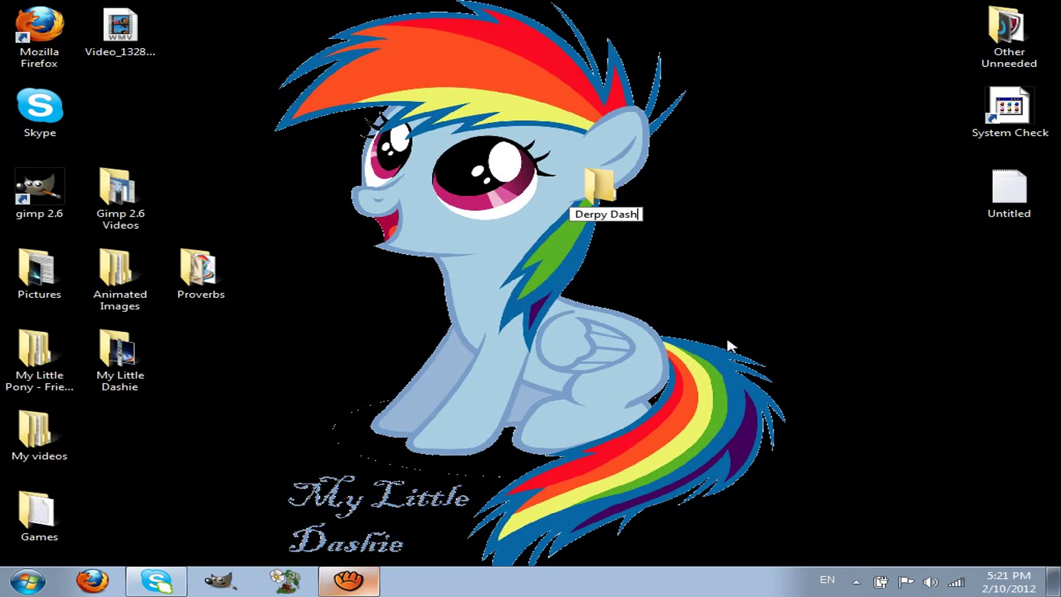
{"action": "key", "text": "Return"}
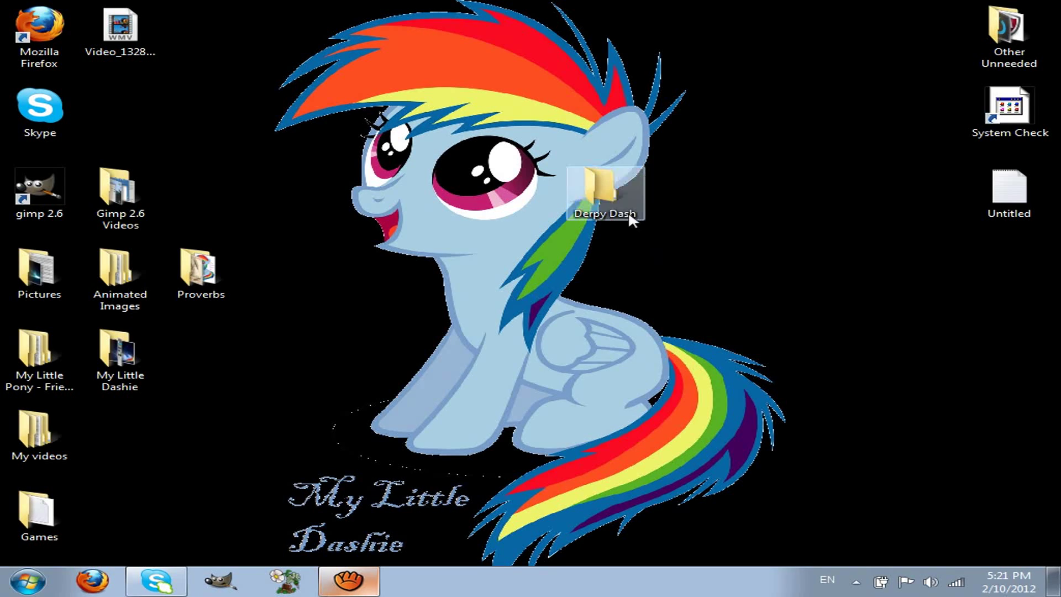
{"action": "left_click_drag", "start_coordinate": [632, 217], "coordinate": [703, 230]}
{"action": "left_click", "coordinate": [668, 208]}
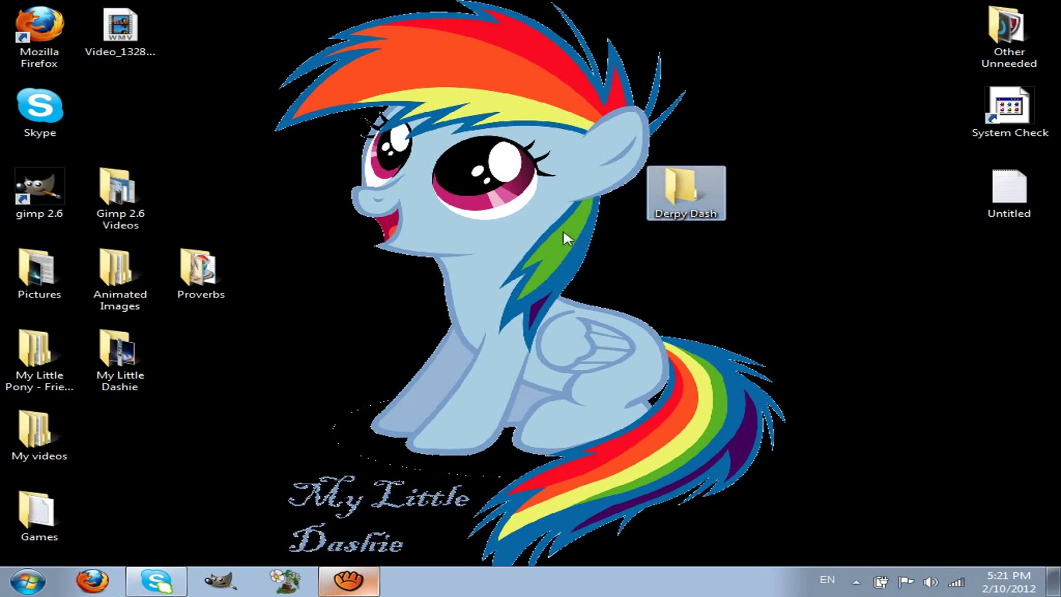
Paste the copied image into the new Derpy Dash folder on the desktop.
{"action": "left_click", "coordinate": [700, 183]}
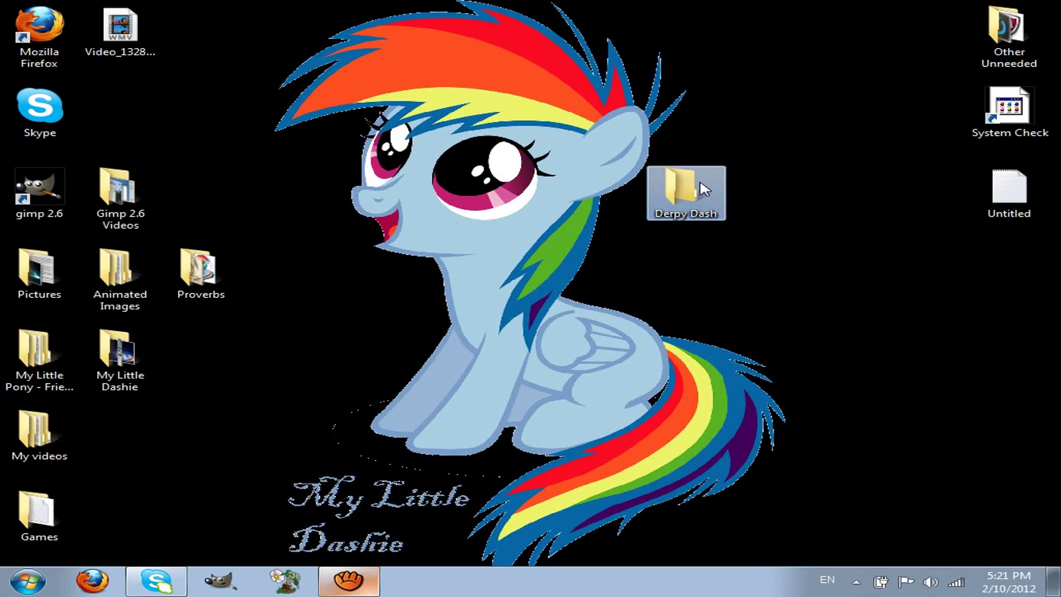
{"action": "key", "text": "Return"}
{"action": "right_click", "coordinate": [406, 238]}
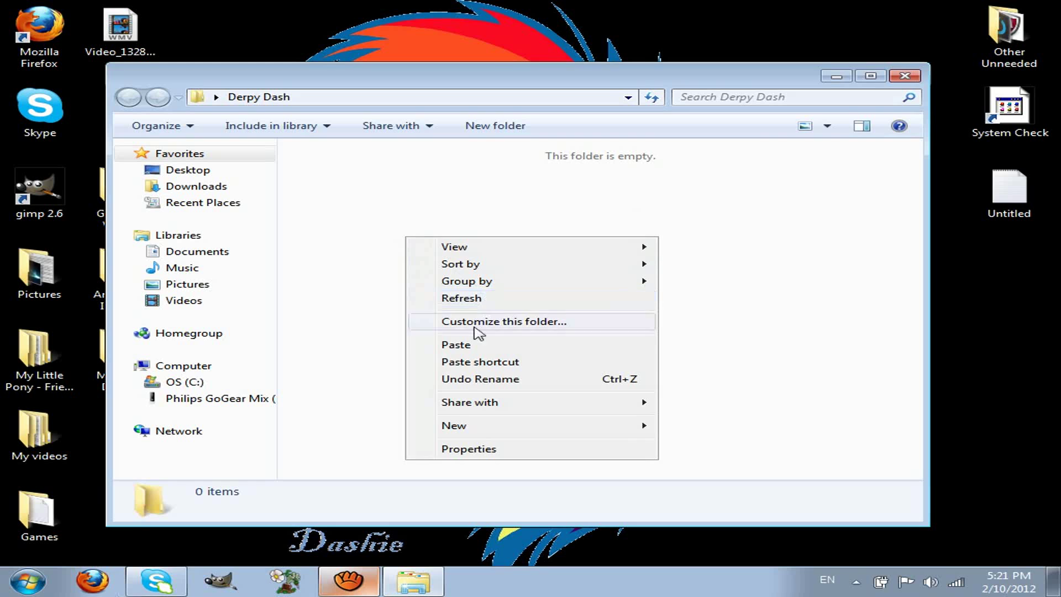
{"action": "left_click", "coordinate": [473, 345]}
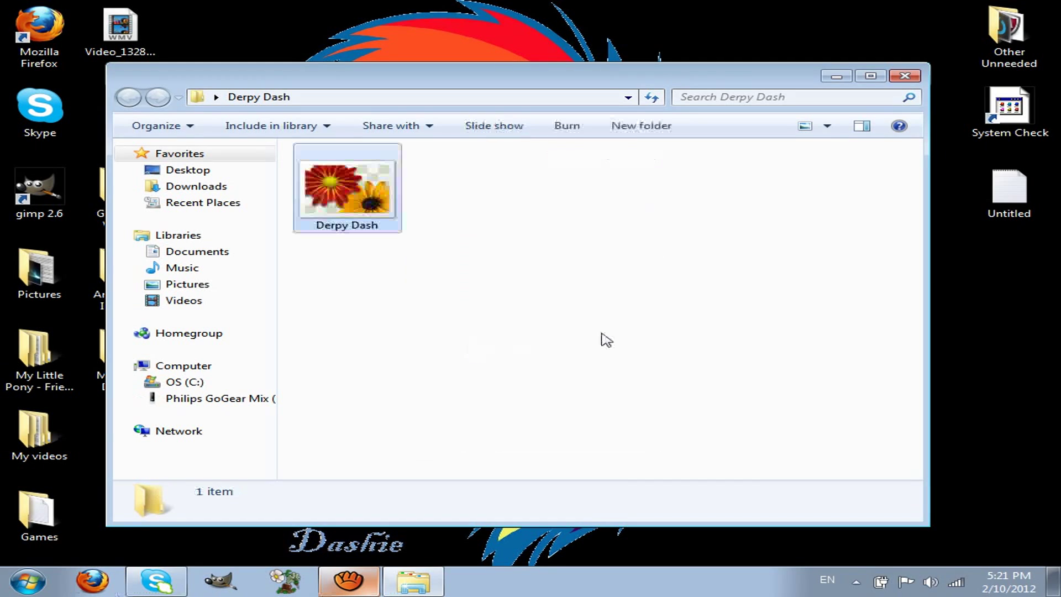
View the pasted Derpy Dash picture in the photo viewer, and return to its folder.
{"action": "double_click", "coordinate": [371, 217]}
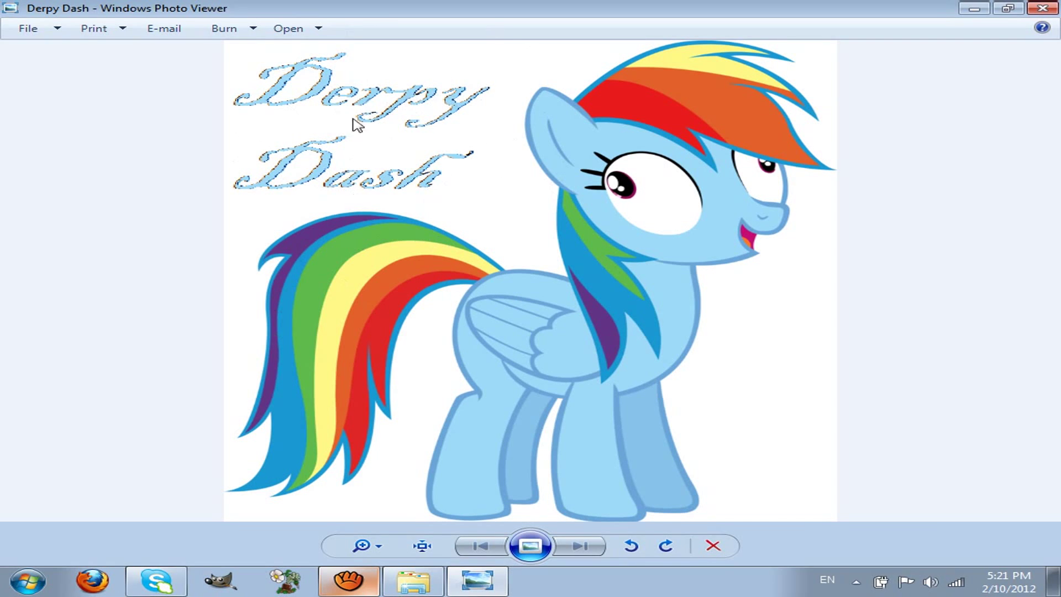
{"action": "left_click", "coordinate": [1059, 5]}
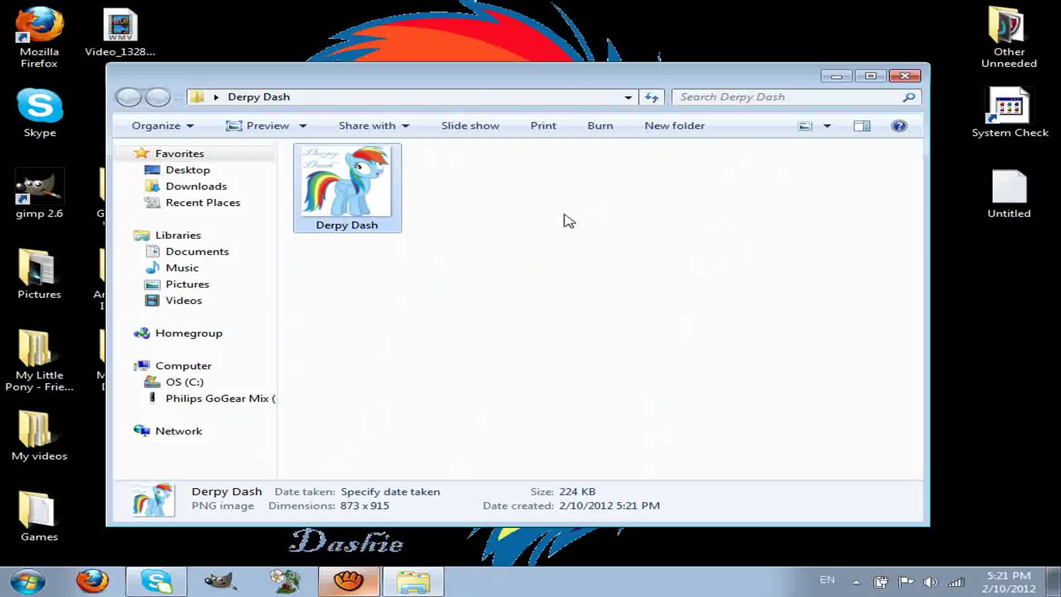
{"action": "left_click", "coordinate": [564, 212]}
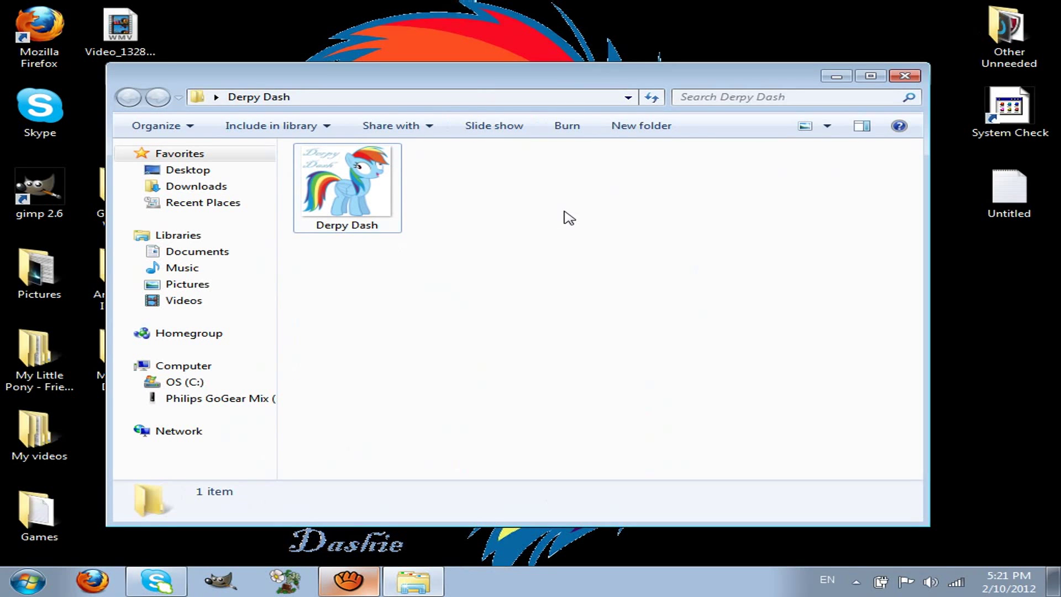
Open the pasted Derpy Dash image in GIMP for editing and minimize the folder window.
{"action": "left_click_drag", "start_coordinate": [381, 209], "coordinate": [362, 198]}
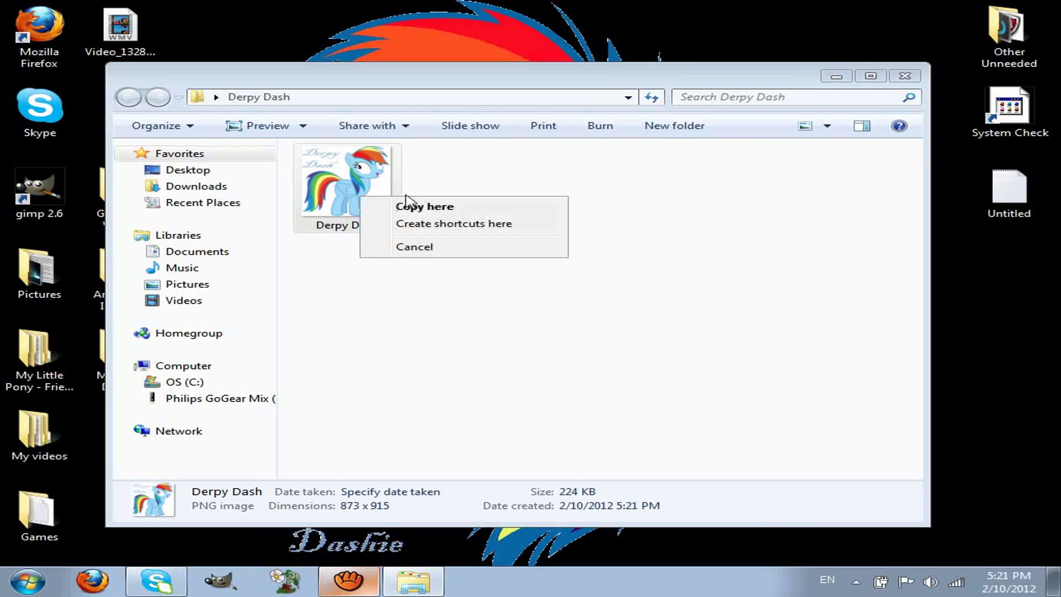
{"action": "left_click", "coordinate": [357, 191]}
{"action": "right_click", "coordinate": [353, 190]}
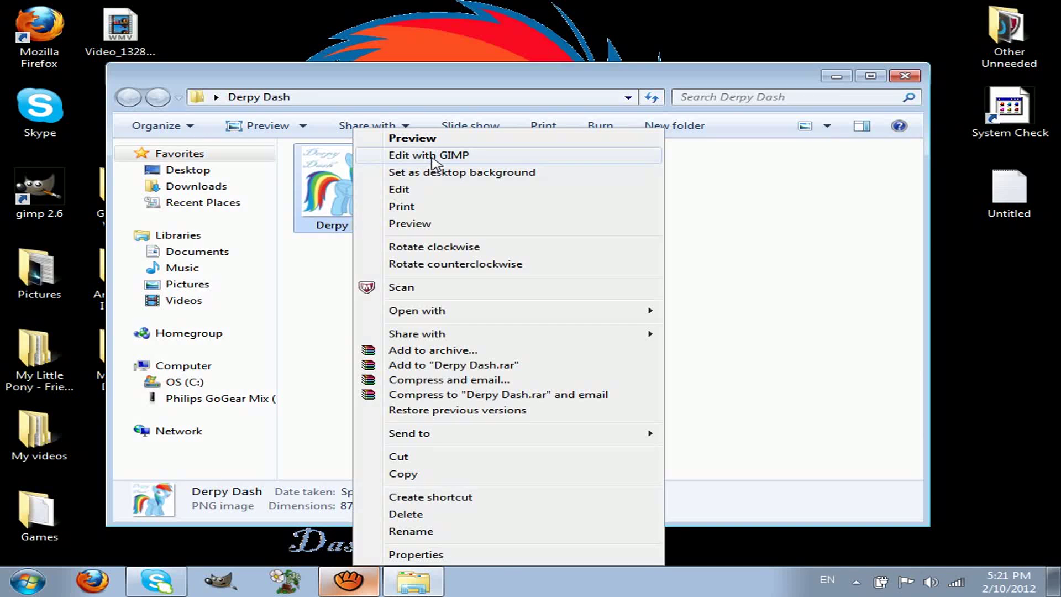
{"action": "left_click", "coordinate": [433, 156]}
{"action": "left_click", "coordinate": [836, 76]}
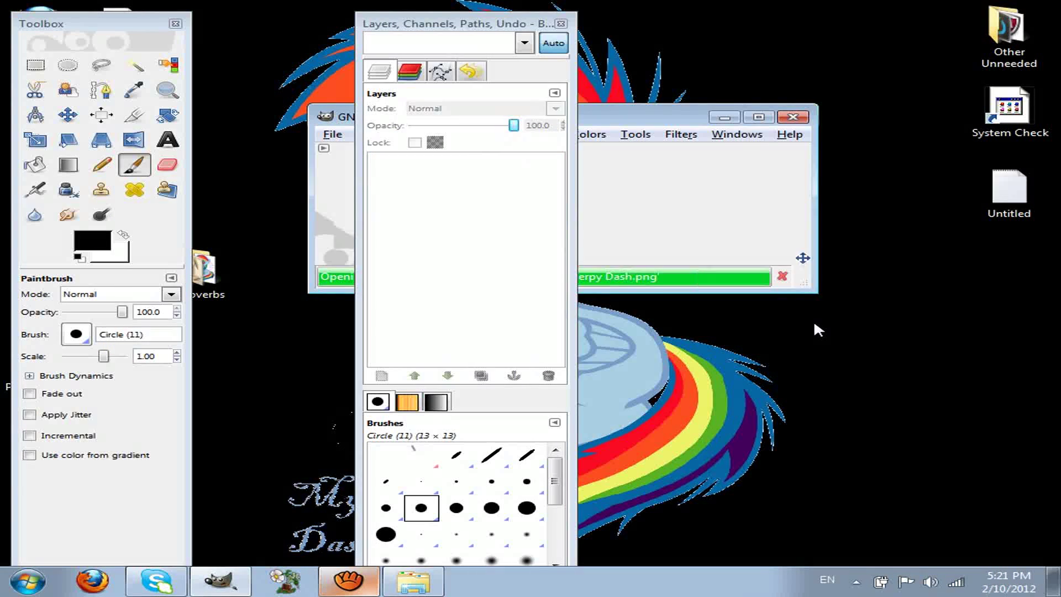
Move the Layers dock away from the Toolbox and maximize the image window, keeping the layer list displayed.
{"action": "mouse_move", "coordinate": [440, 24]}
{"action": "left_mouse_down"}
{"action": "mouse_move", "coordinate": [970, 13]}
{"action": "mouse_move", "coordinate": [912, 17]}
{"action": "left_mouse_up"}
{"action": "left_click", "coordinate": [758, 116]}
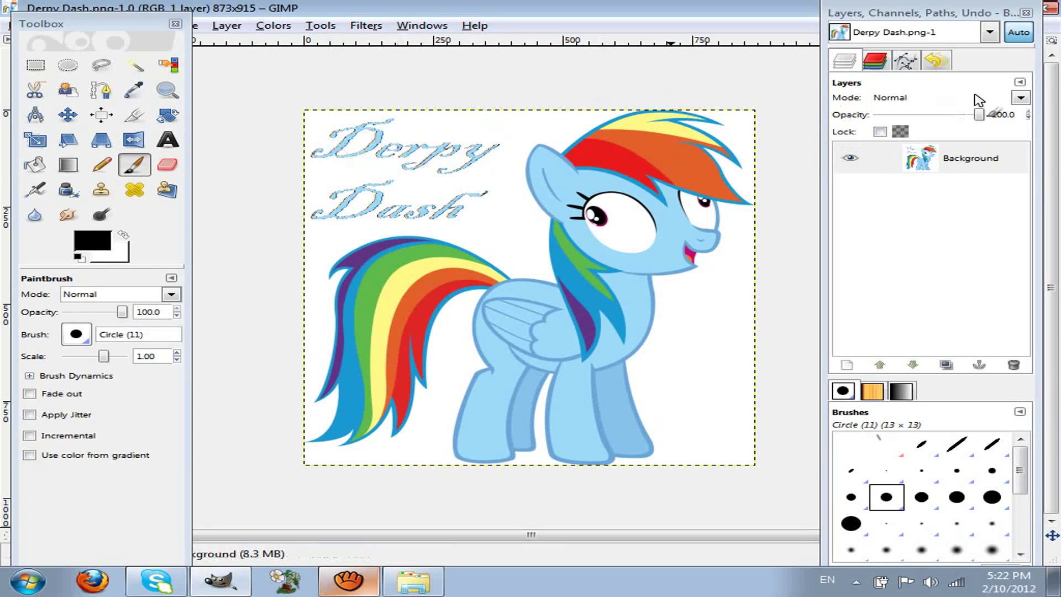
{"action": "left_click", "coordinate": [883, 63]}
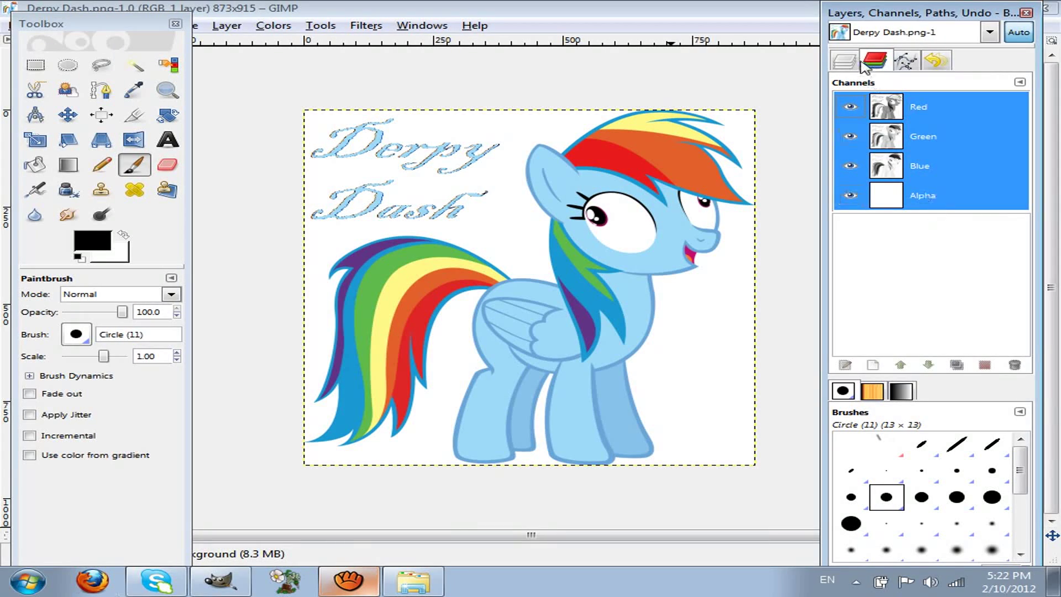
{"action": "left_click", "coordinate": [855, 62]}
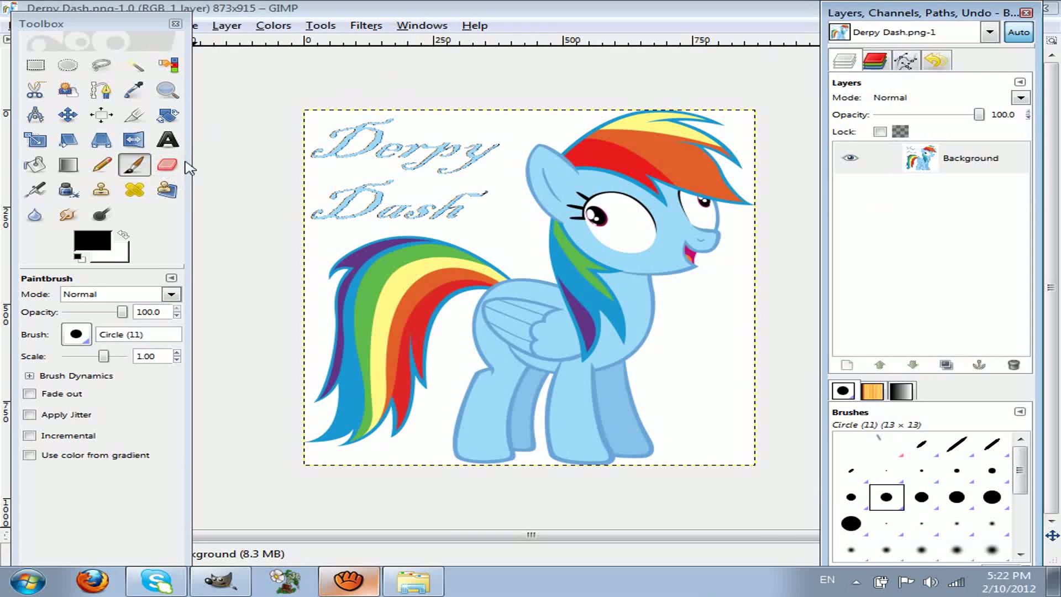
Make white the foreground color and set the Pencil's brush scale to 10.00.
{"action": "left_click", "coordinate": [123, 238]}
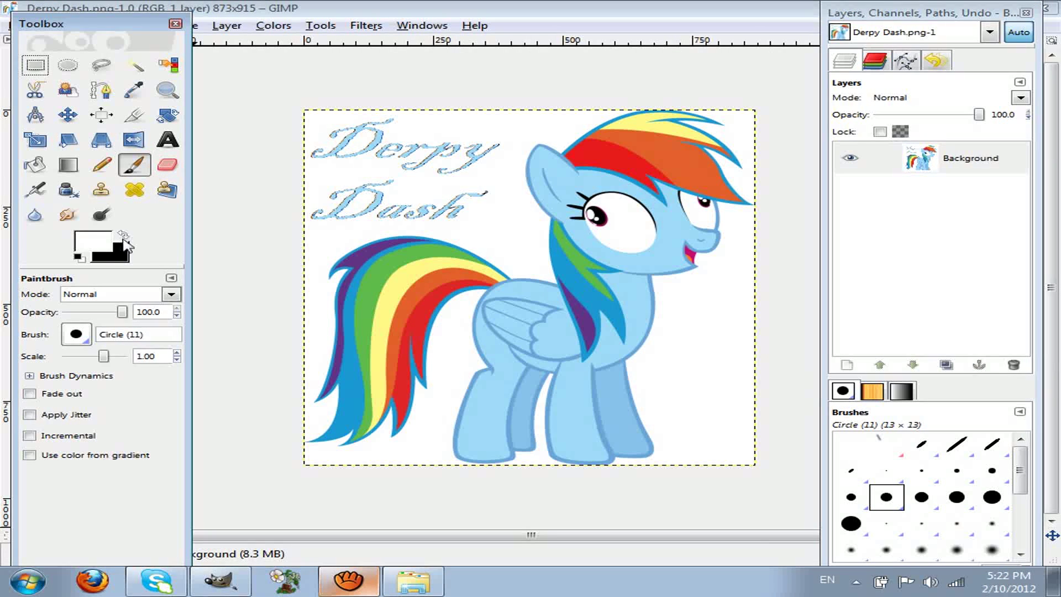
{"action": "left_click", "coordinate": [167, 165]}
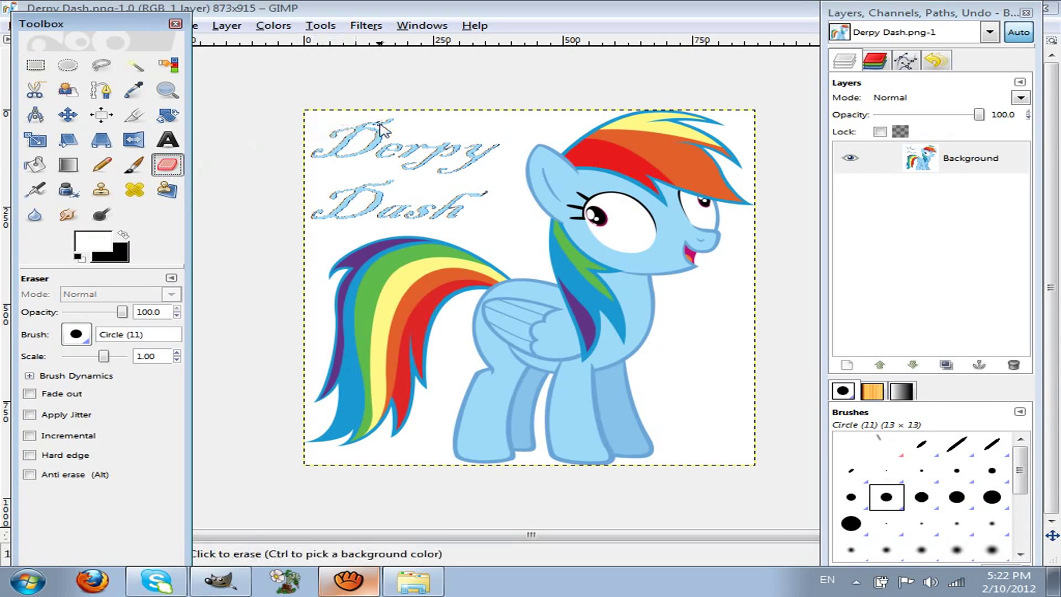
{"action": "left_click", "coordinate": [101, 164]}
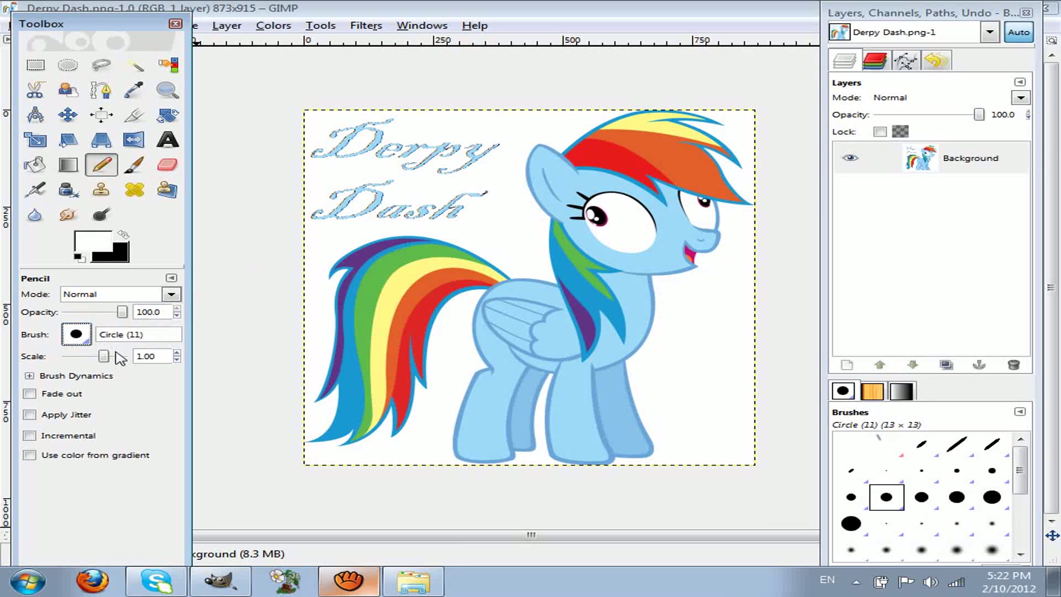
{"action": "left_click_drag", "start_coordinate": [104, 356], "coordinate": [126, 355]}
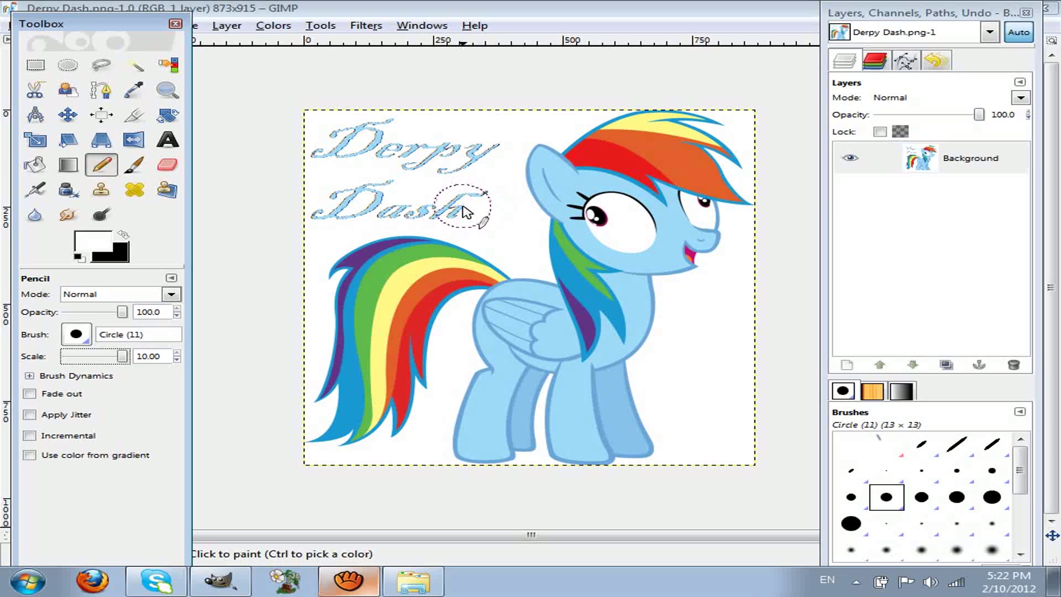
Select all white areas of the Derpy Dash picture by color and set the Eraser's brush scale to 10.00.
{"action": "left_click", "coordinate": [168, 65]}
{"action": "left_click", "coordinate": [508, 176]}
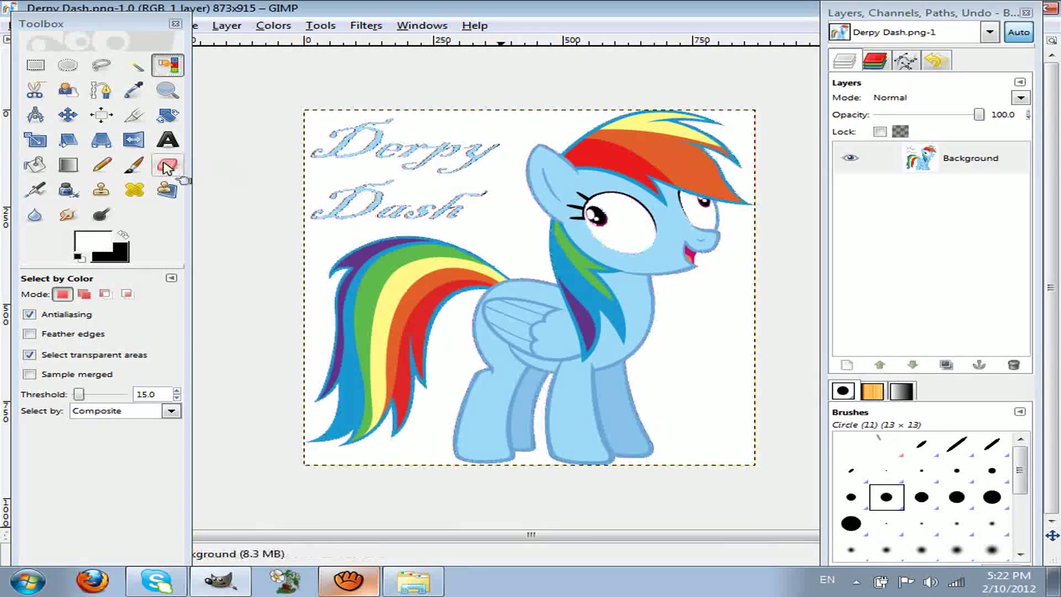
{"action": "key", "text": "shift+e"}
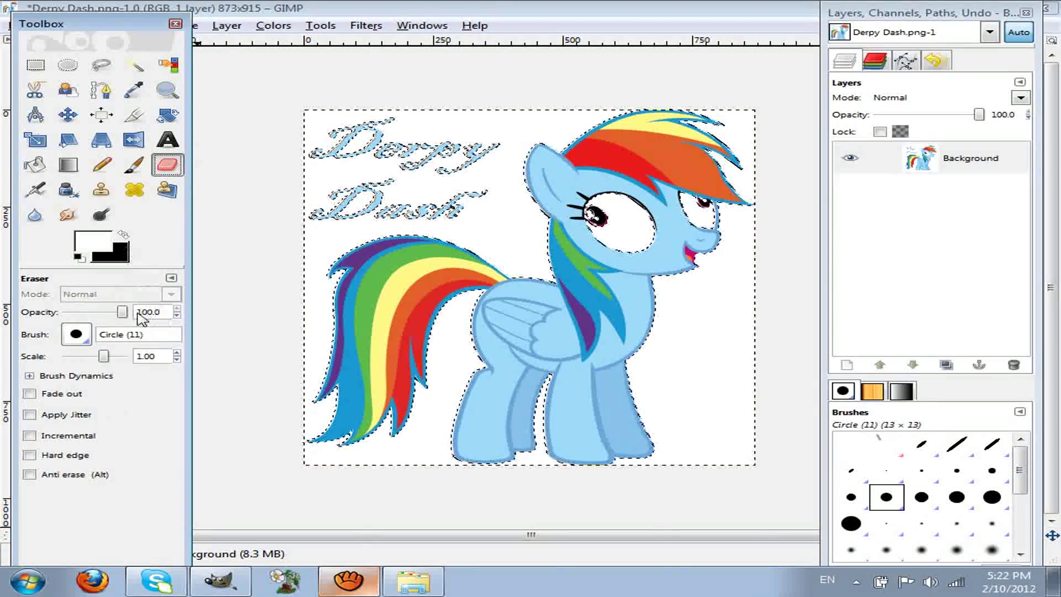
{"action": "left_click_drag", "start_coordinate": [103, 358], "coordinate": [128, 357]}
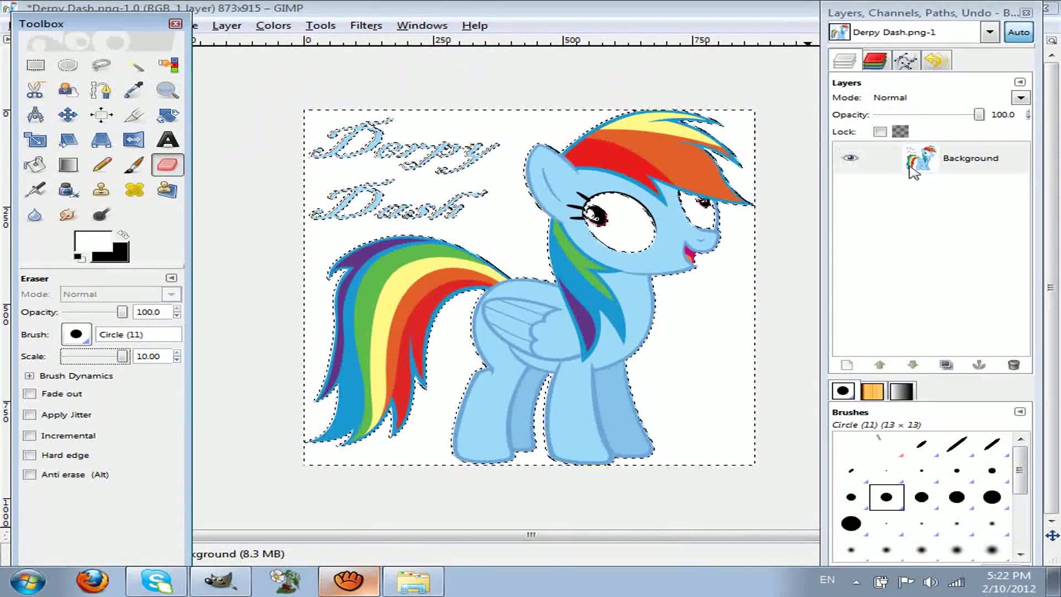
{"action": "right_click", "coordinate": [939, 158]}
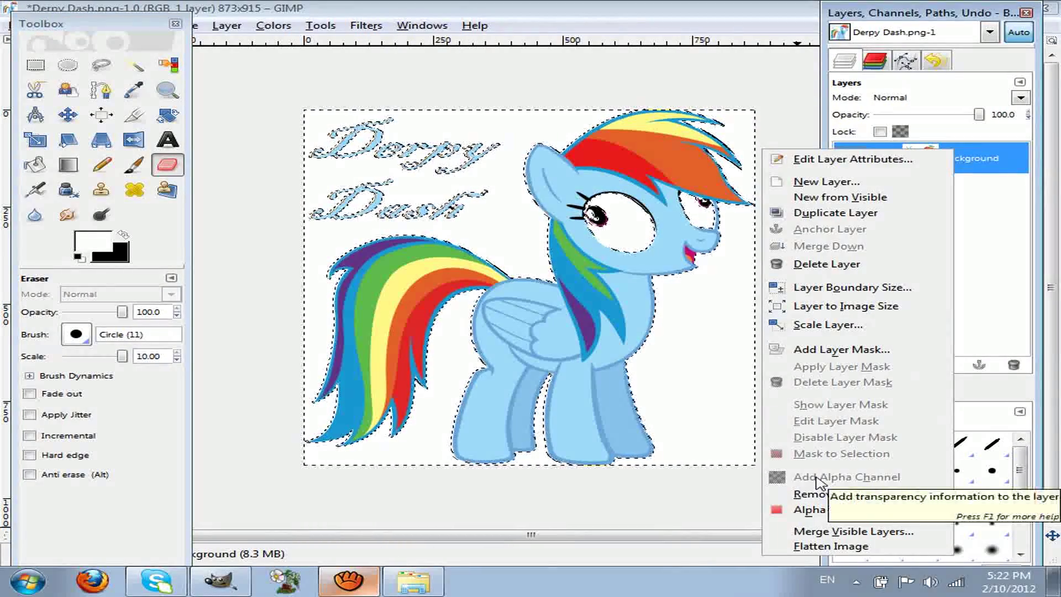
{"action": "left_click", "coordinate": [993, 285]}
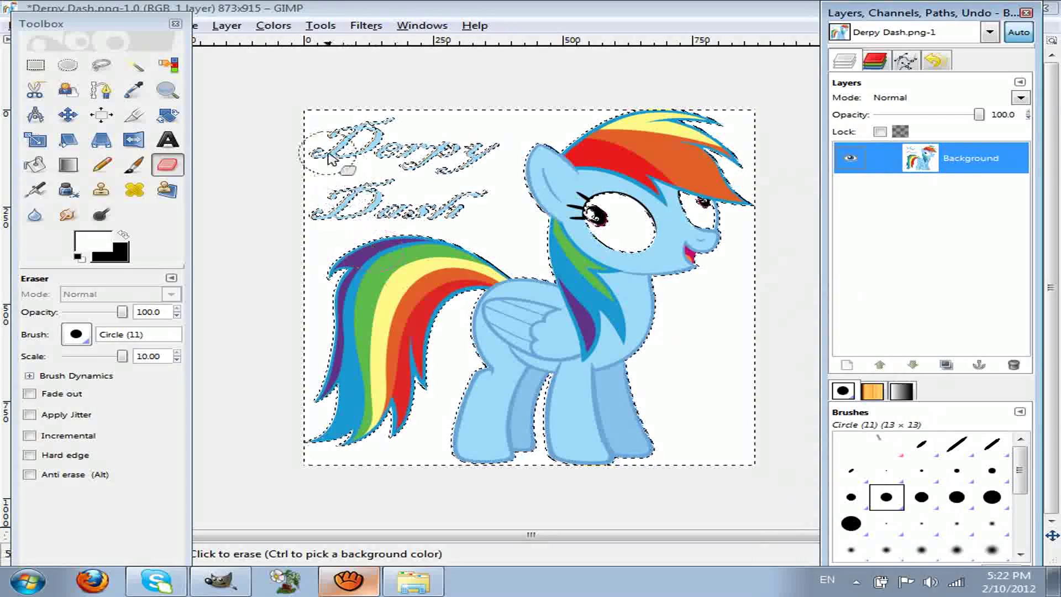
Erase all the selected white around the title and pony, including the eye whites, to transparency.
{"action": "mouse_move", "coordinate": [317, 113]}
{"action": "left_mouse_down"}
{"action": "mouse_move", "coordinate": [293, 126]}
{"action": "mouse_move", "coordinate": [276, 159]}
{"action": "mouse_move", "coordinate": [345, 144]}
{"action": "mouse_move", "coordinate": [265, 231]}
{"action": "mouse_move", "coordinate": [435, 147]}
{"action": "mouse_move", "coordinate": [269, 267]}
{"action": "mouse_move", "coordinate": [280, 336]}
{"action": "mouse_move", "coordinate": [235, 423]}
{"action": "mouse_move", "coordinate": [269, 422]}
{"action": "mouse_move", "coordinate": [306, 389]}
{"action": "mouse_move", "coordinate": [283, 251]}
{"action": "left_mouse_up"}
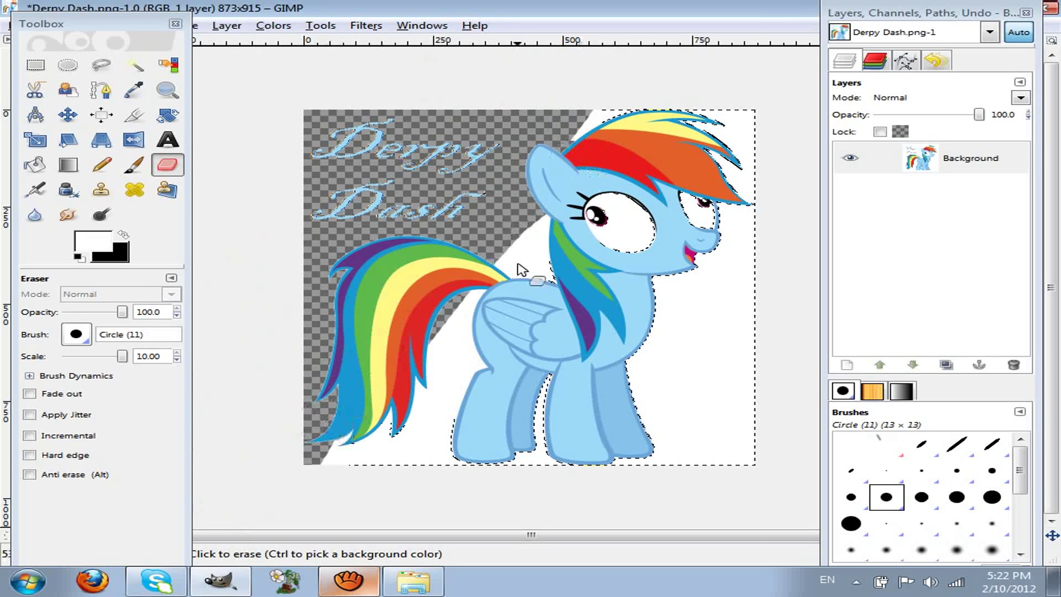
{"action": "left_click_drag", "start_coordinate": [519, 269], "coordinate": [396, 424]}
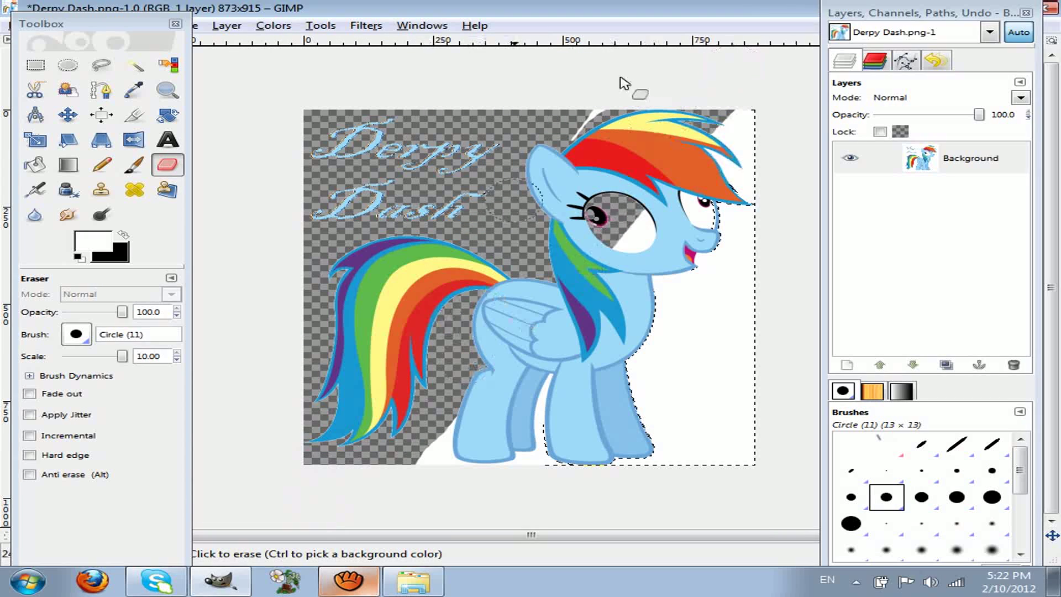
{"action": "mouse_move", "coordinate": [623, 83]}
{"action": "left_mouse_down"}
{"action": "mouse_move", "coordinate": [547, 352]}
{"action": "mouse_move", "coordinate": [671, 304]}
{"action": "mouse_move", "coordinate": [795, 208]}
{"action": "mouse_move", "coordinate": [391, 518]}
{"action": "mouse_move", "coordinate": [575, 386]}
{"action": "mouse_move", "coordinate": [795, 288]}
{"action": "mouse_move", "coordinate": [568, 516]}
{"action": "mouse_move", "coordinate": [754, 442]}
{"action": "left_mouse_up"}
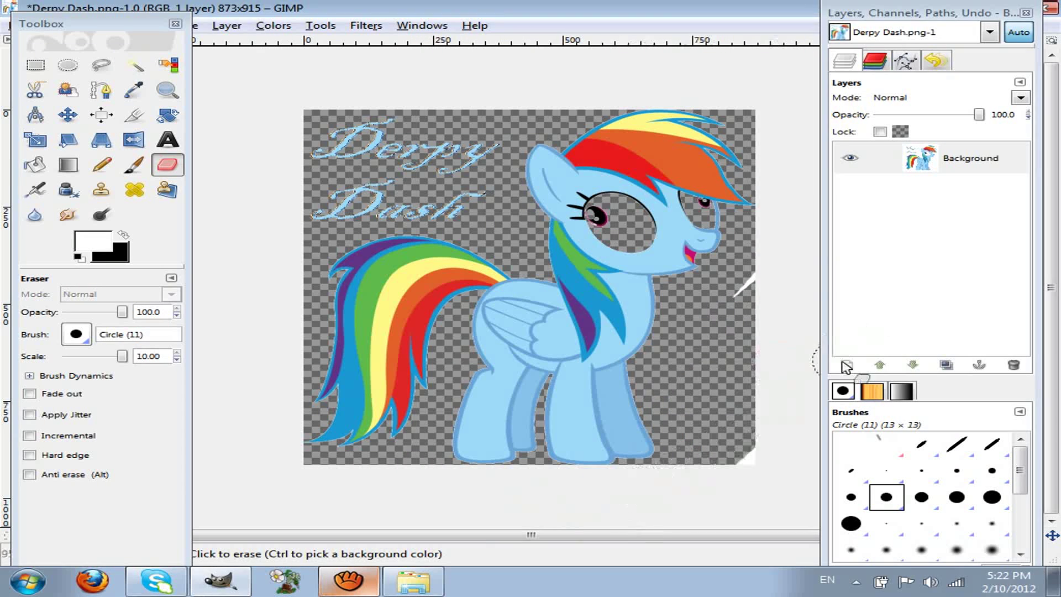
{"action": "mouse_move", "coordinate": [847, 365]}
{"action": "left_mouse_down"}
{"action": "mouse_move", "coordinate": [776, 433]}
{"action": "mouse_move", "coordinate": [781, 237]}
{"action": "left_mouse_up"}
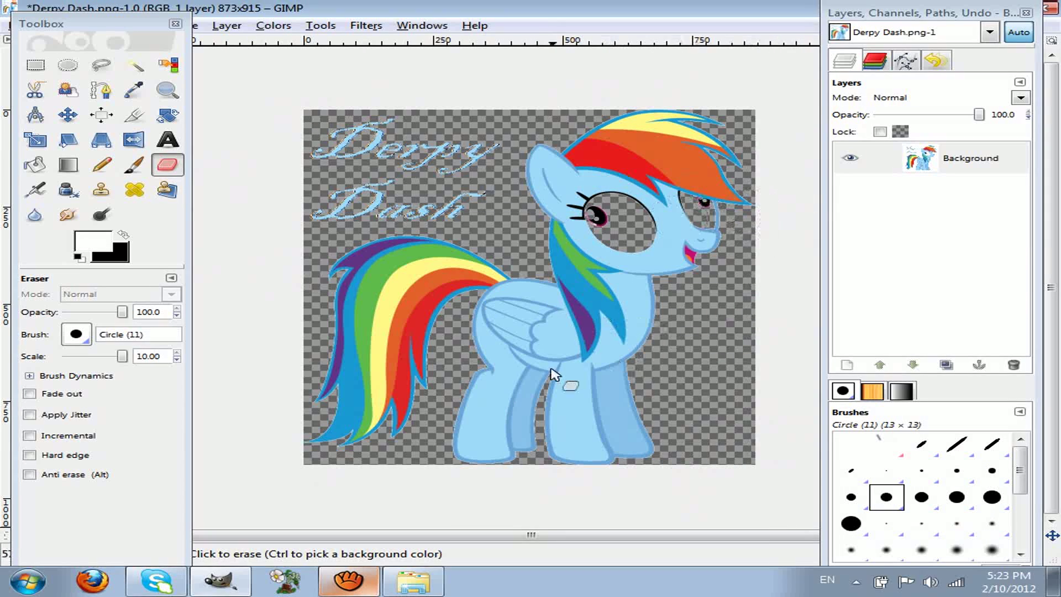
{"action": "left_click_drag", "start_coordinate": [229, 257], "coordinate": [200, 105]}
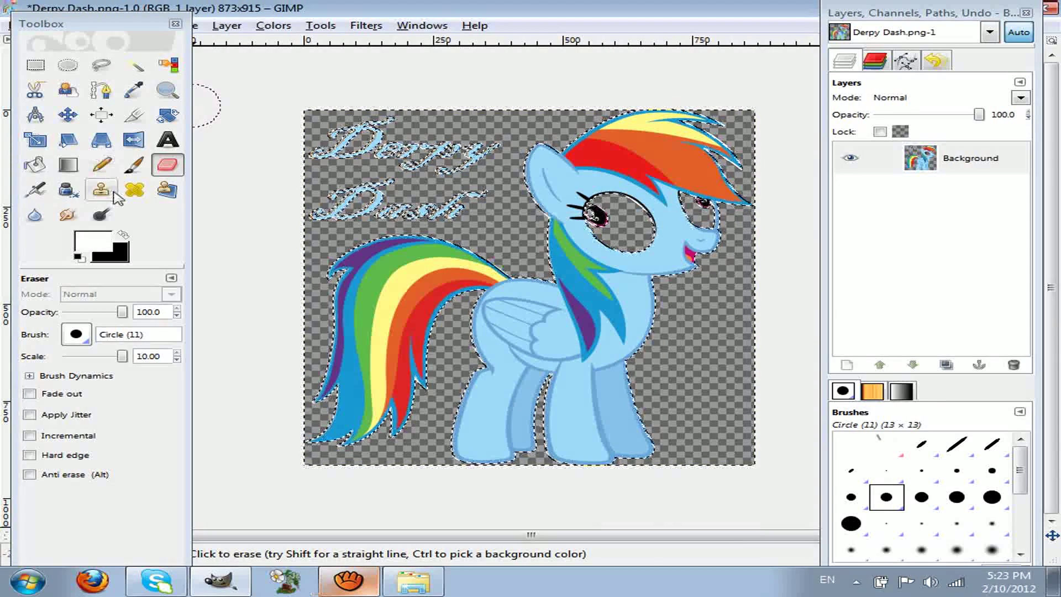
Bucket-fill the erased eye whites with the white foreground color and save the image under its existing name.
{"action": "left_click", "coordinate": [93, 171]}
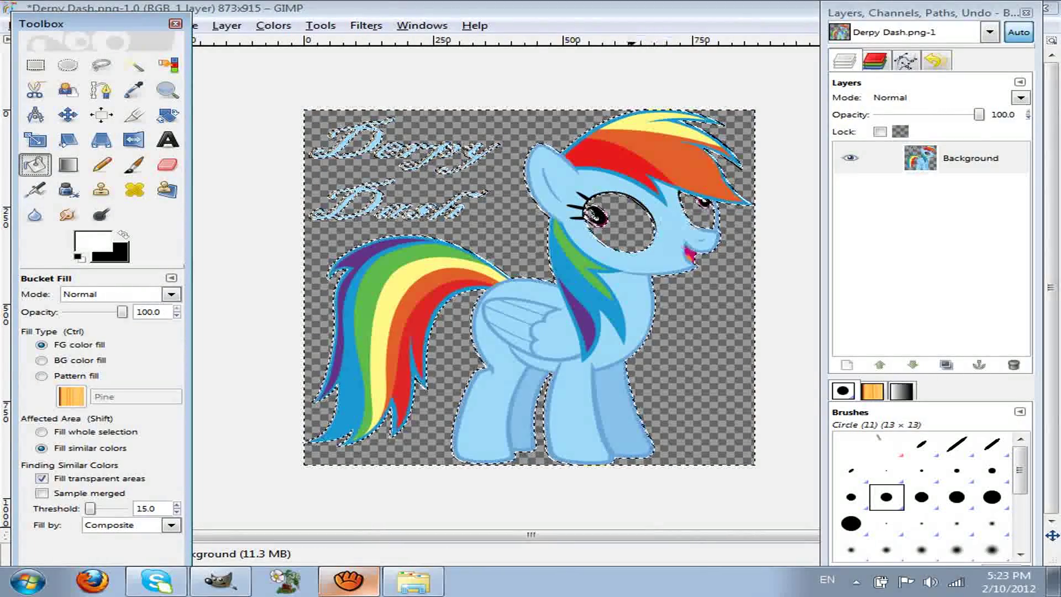
{"action": "left_click", "coordinate": [622, 229]}
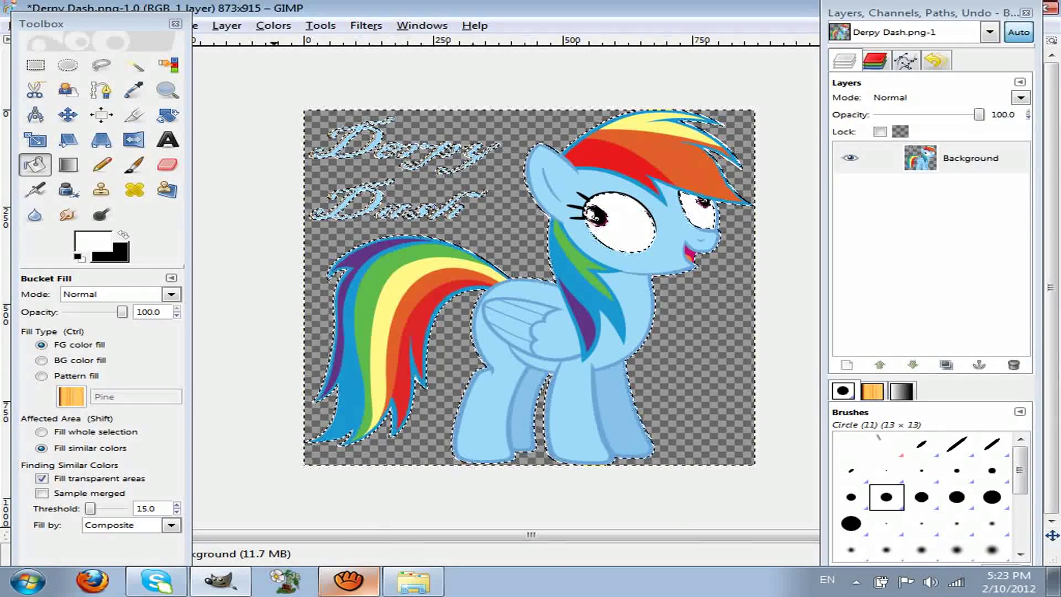
{"action": "left_click_drag", "start_coordinate": [123, 24], "coordinate": [99, 64]}
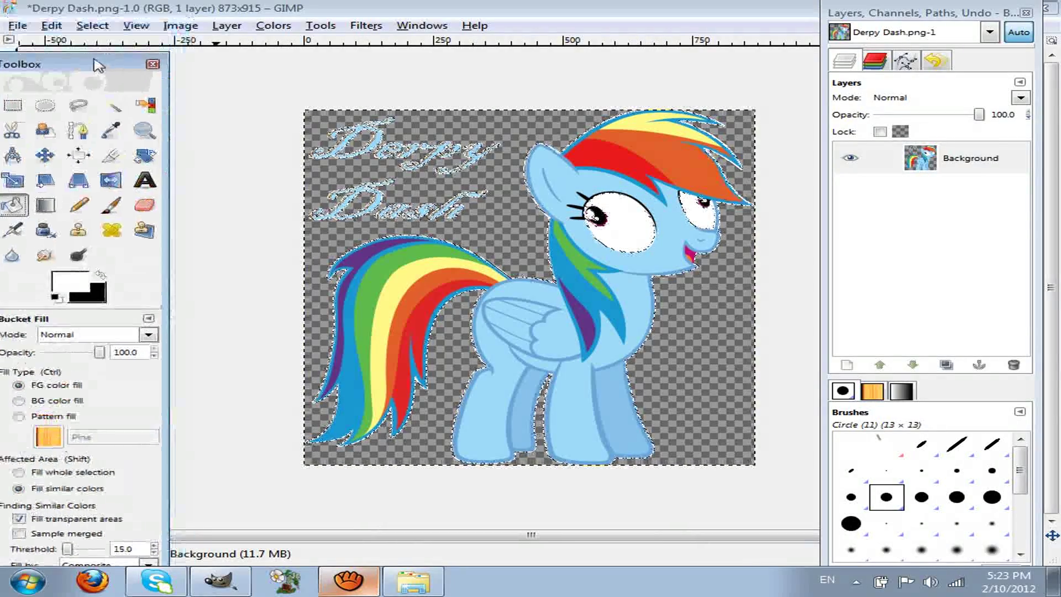
{"action": "left_click", "coordinate": [17, 25]}
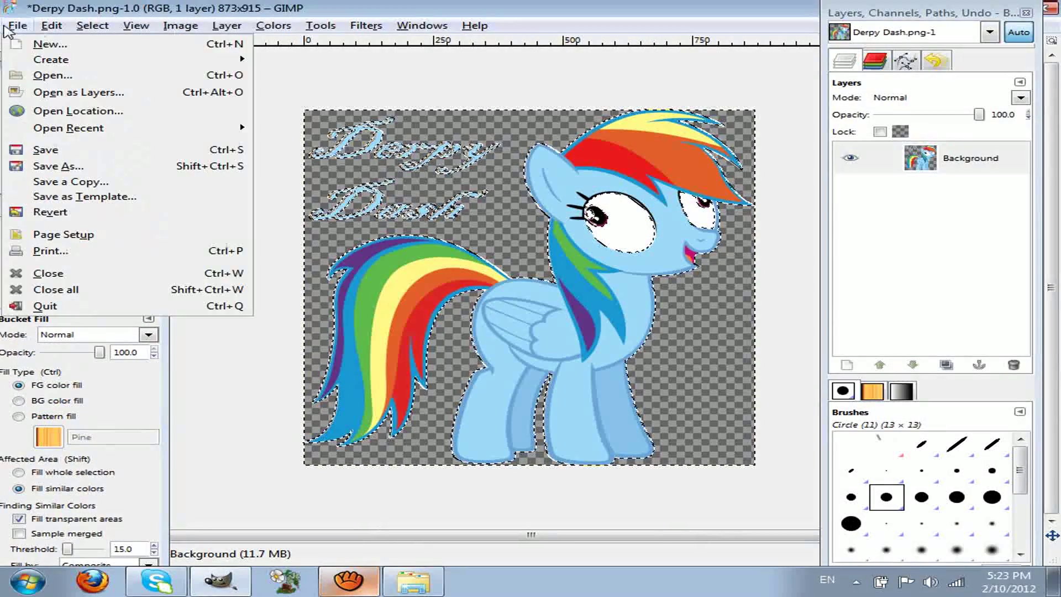
{"action": "left_click", "coordinate": [58, 150]}
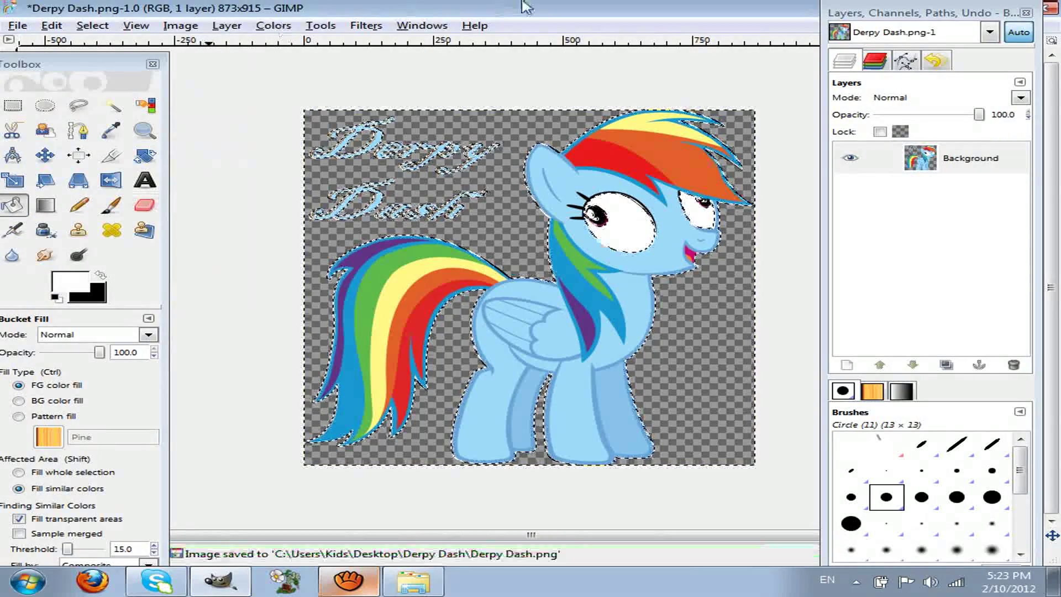
Save the image as Derpy Dash 10.png in the Derpy Dash folder, without background color or color values from transparent pixels.
{"action": "left_click", "coordinate": [18, 26]}
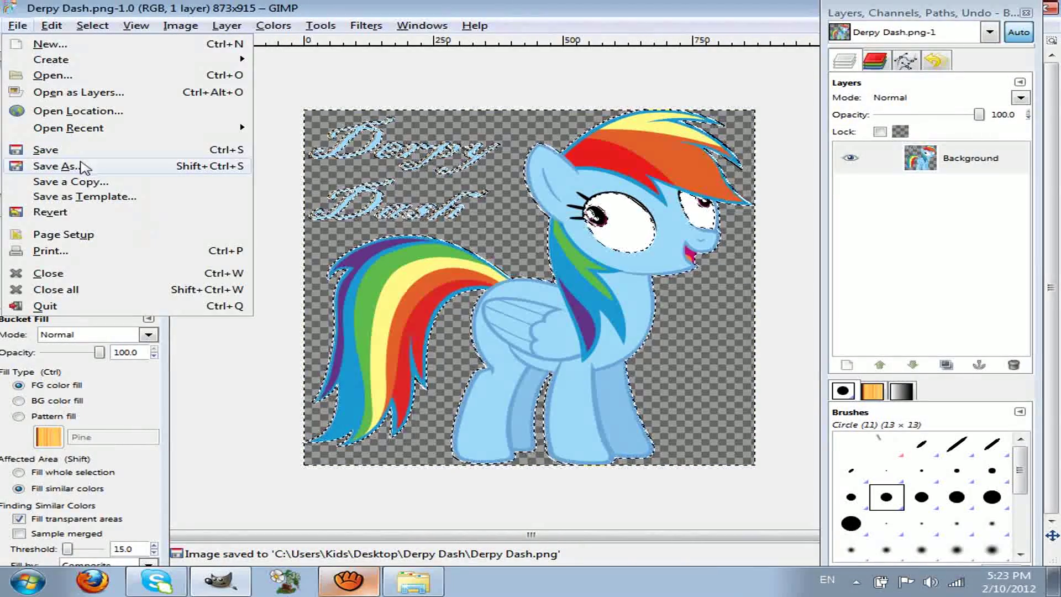
{"action": "left_click", "coordinate": [83, 166]}
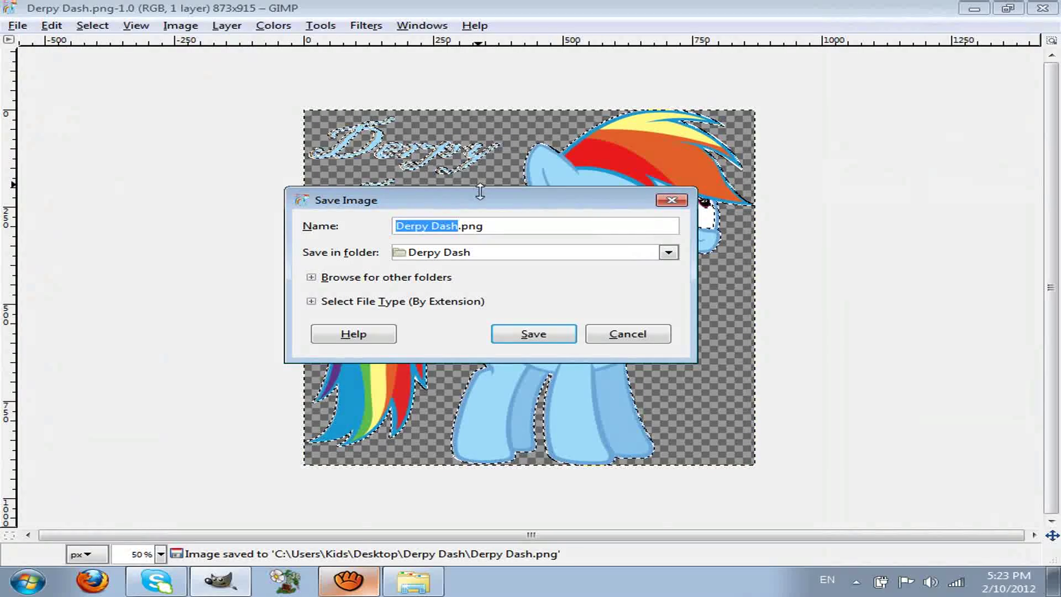
{"action": "left_click_drag", "start_coordinate": [513, 205], "coordinate": [599, 243]}
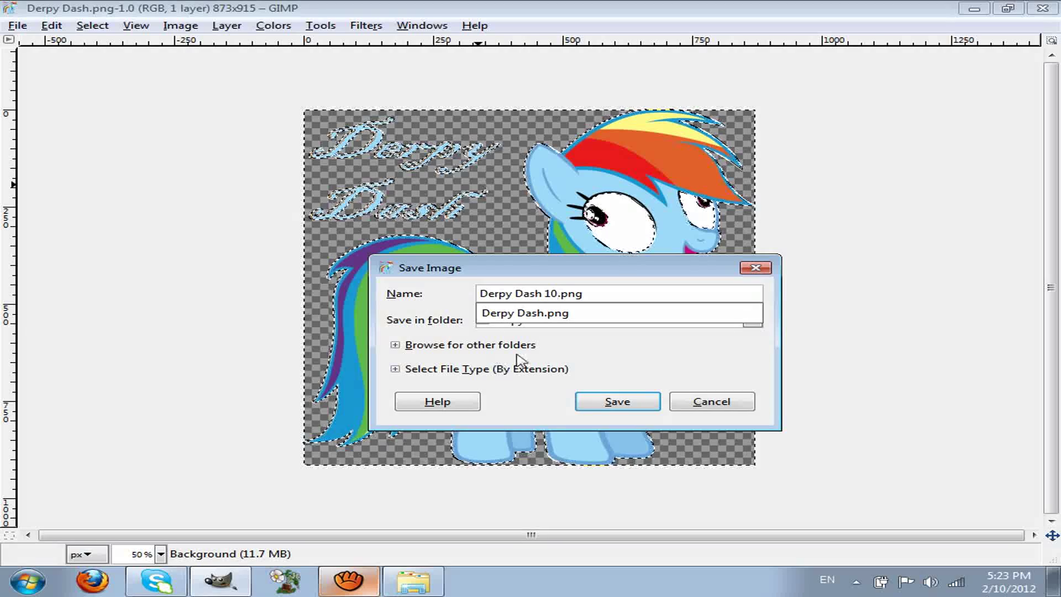
{"action": "left_click", "coordinate": [621, 404]}
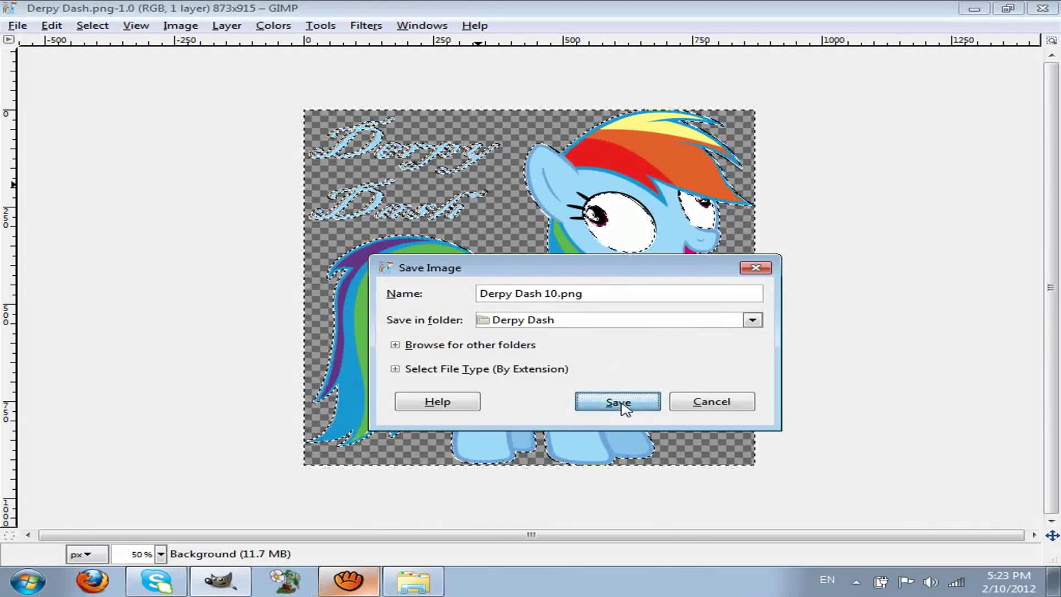
{"action": "left_click", "coordinate": [619, 403]}
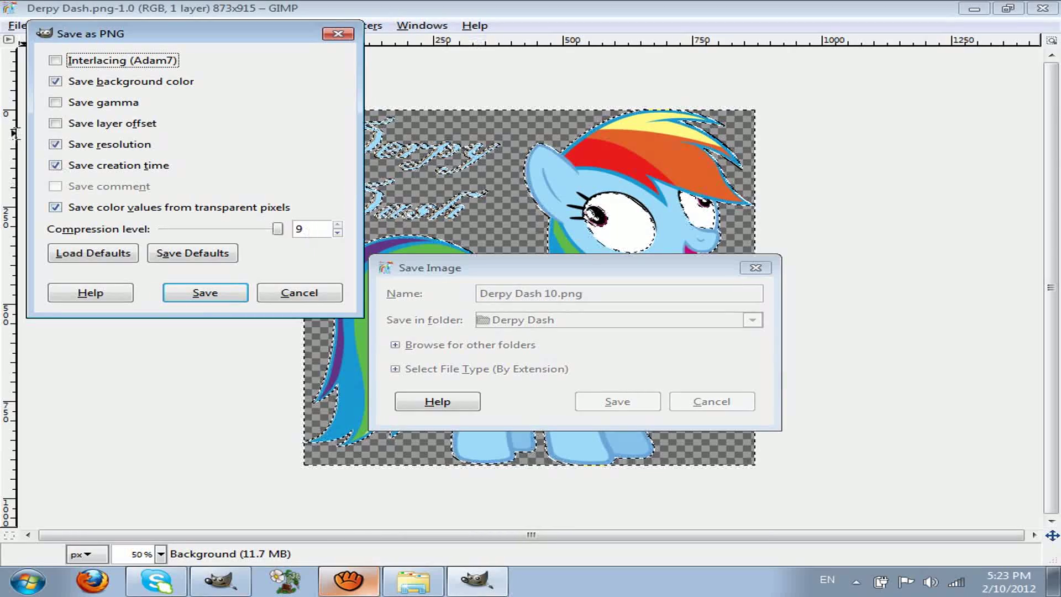
{"action": "left_click", "coordinate": [109, 79]}
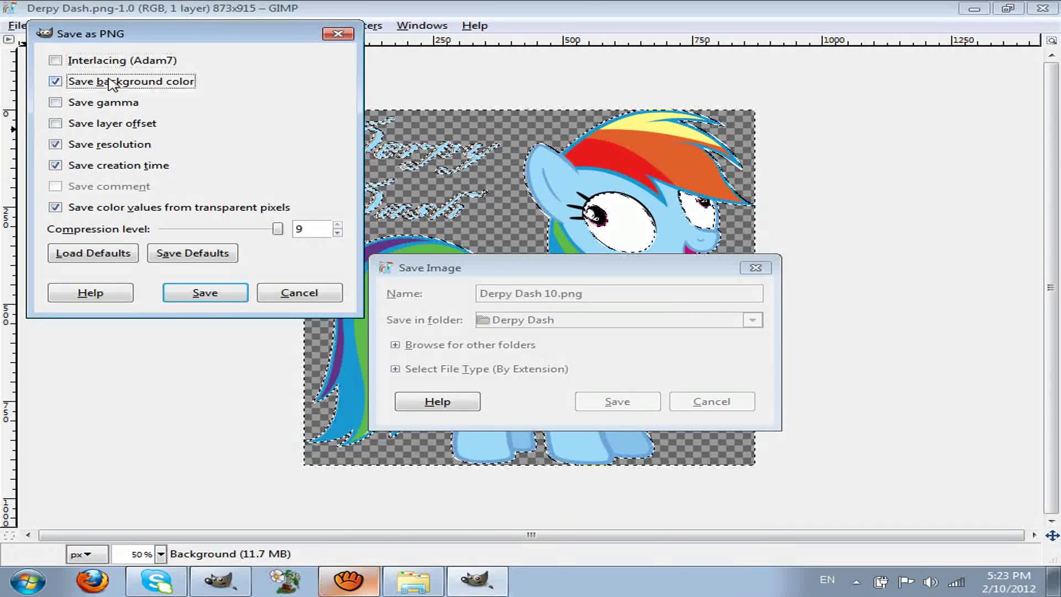
{"action": "left_click", "coordinate": [166, 209]}
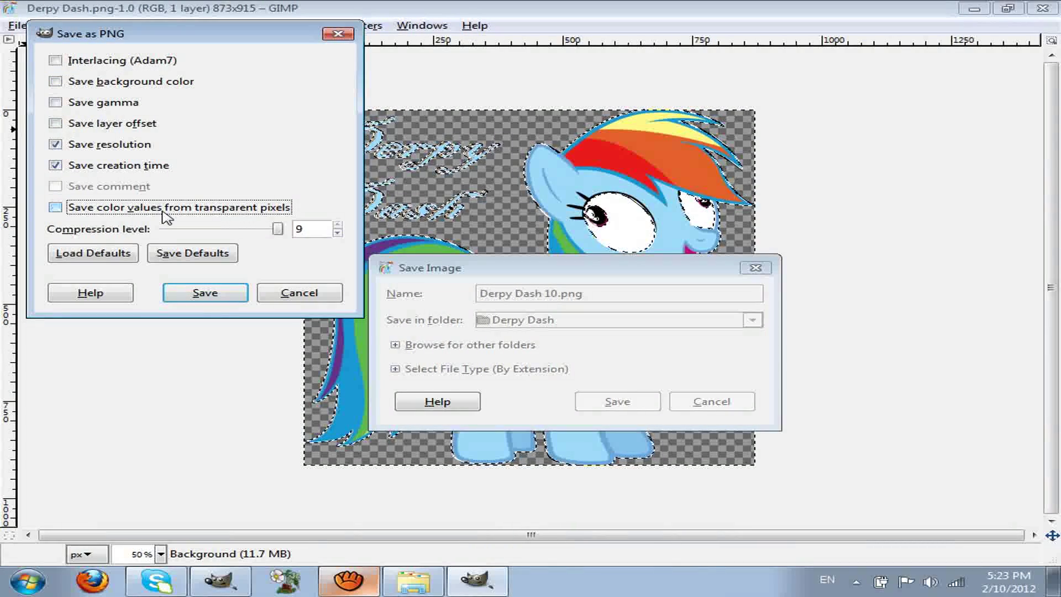
{"action": "left_click", "coordinate": [205, 292]}
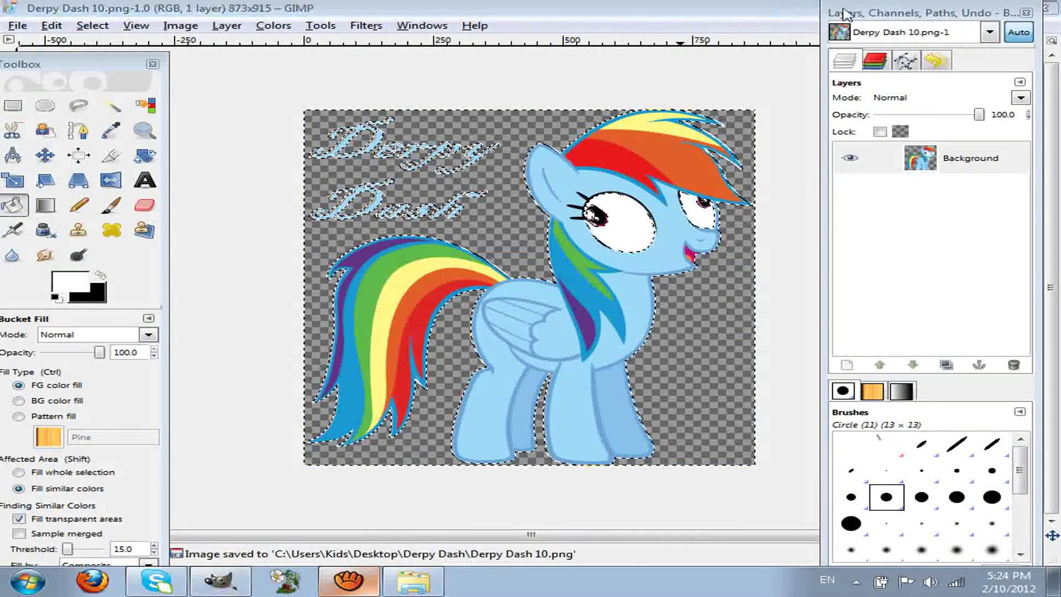
Move the Layers dock off the window controls, close the Derpy Dash 10 image, and uncover the desktop's Derpy Dash folder.
{"action": "left_click_drag", "start_coordinate": [987, 16], "coordinate": [987, 82]}
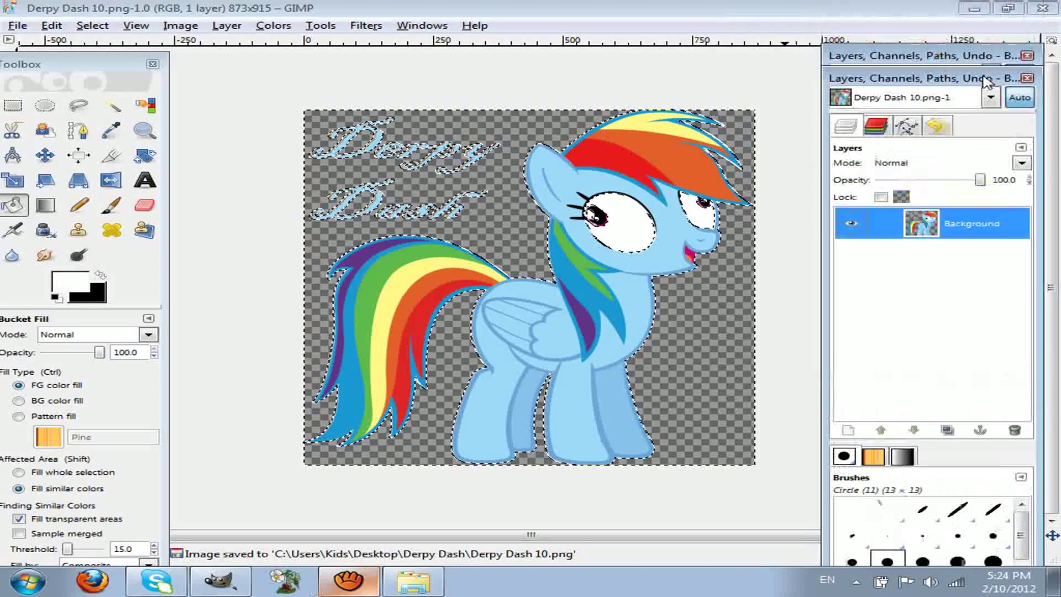
{"action": "left_click", "coordinate": [1042, 8]}
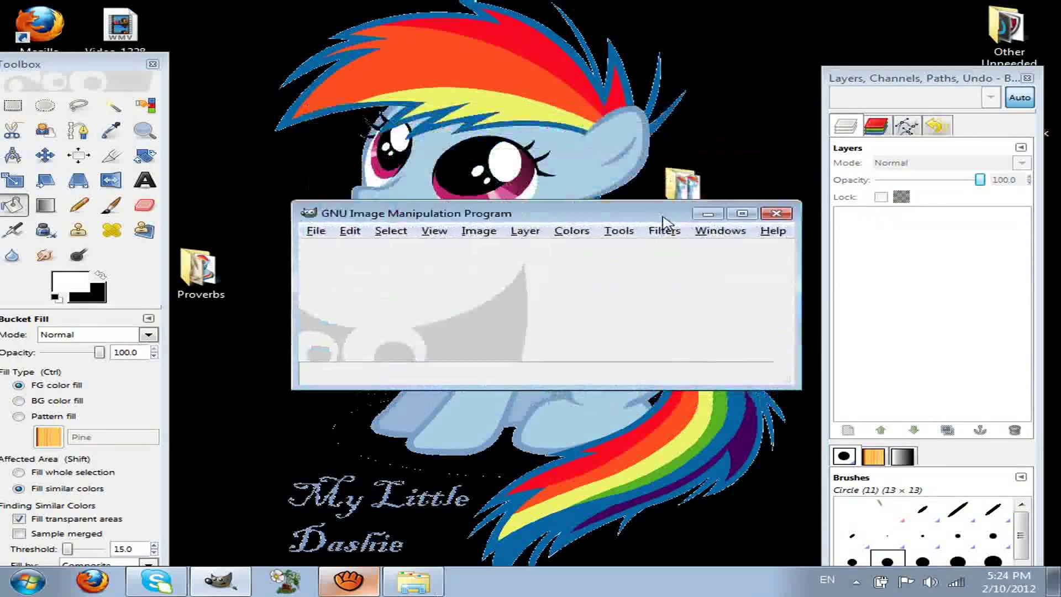
{"action": "left_click_drag", "start_coordinate": [665, 221], "coordinate": [607, 283]}
Open the Derpy Dash folder and delete the original Derpy Dash picture.
{"action": "double_click", "coordinate": [682, 185]}
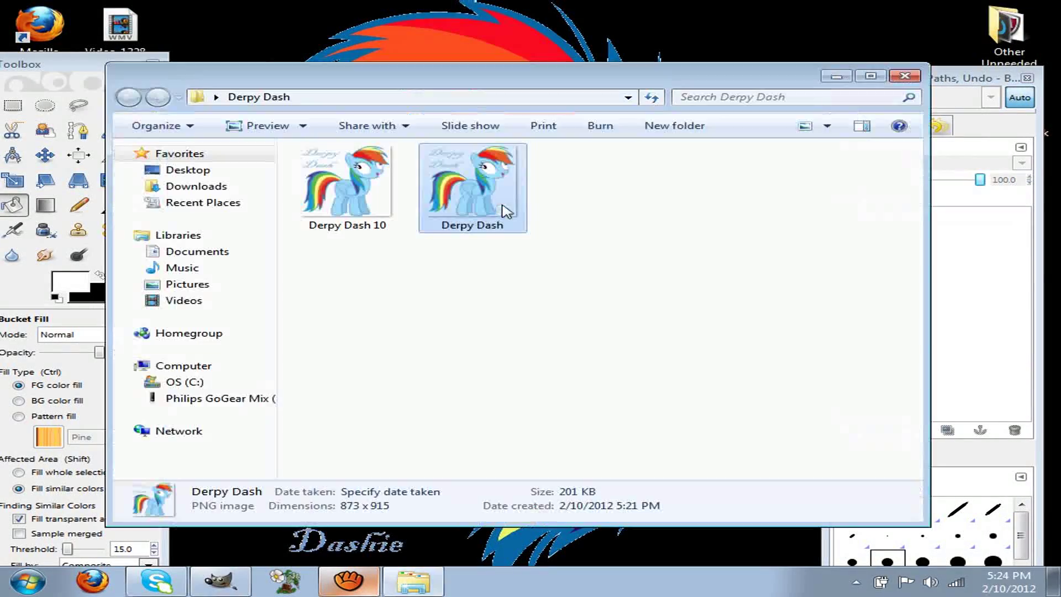
{"action": "right_click", "coordinate": [520, 182]}
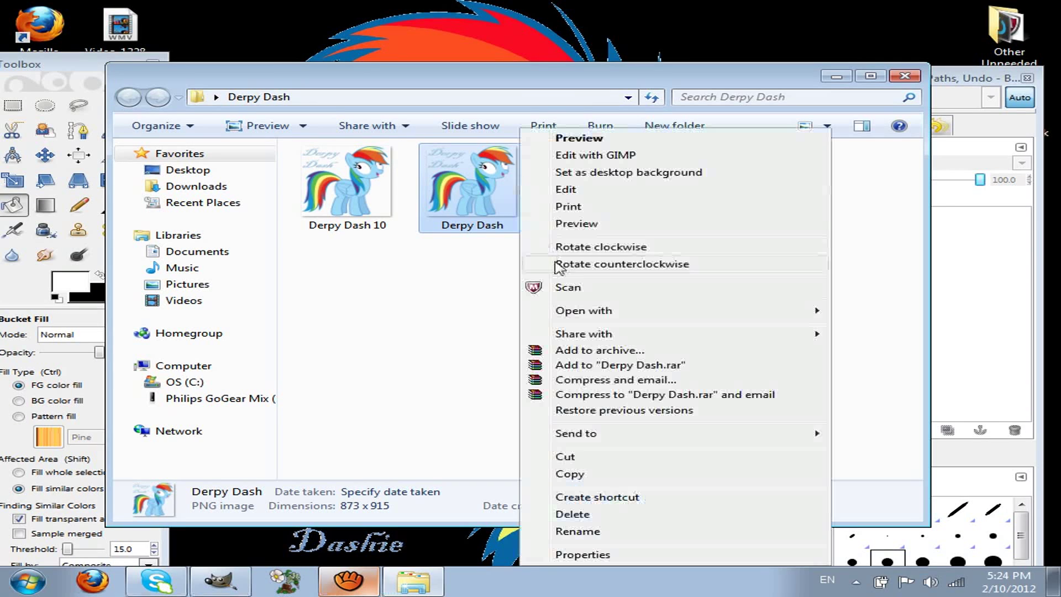
{"action": "left_click", "coordinate": [577, 513]}
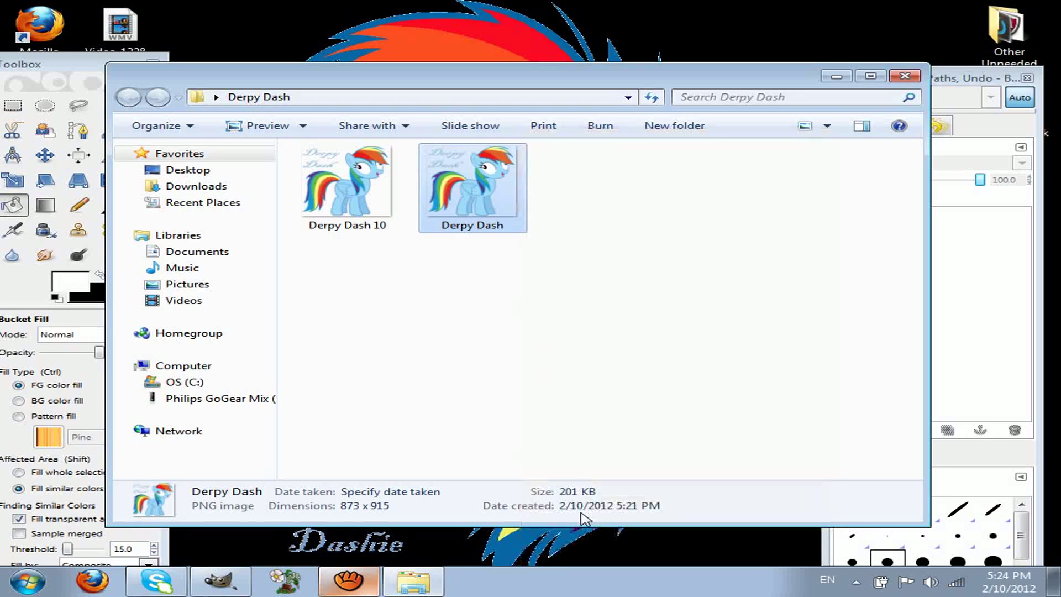
View Derpy Dash 10 in the photo viewer, close it, and minimize the folder window.
{"action": "double_click", "coordinate": [374, 200]}
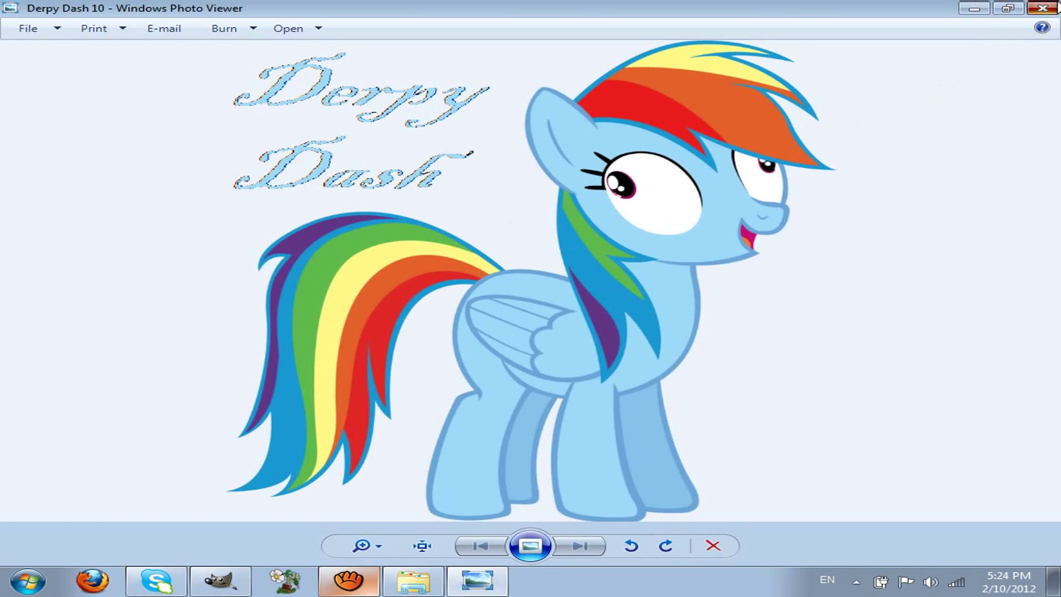
{"action": "left_click", "coordinate": [1052, 7]}
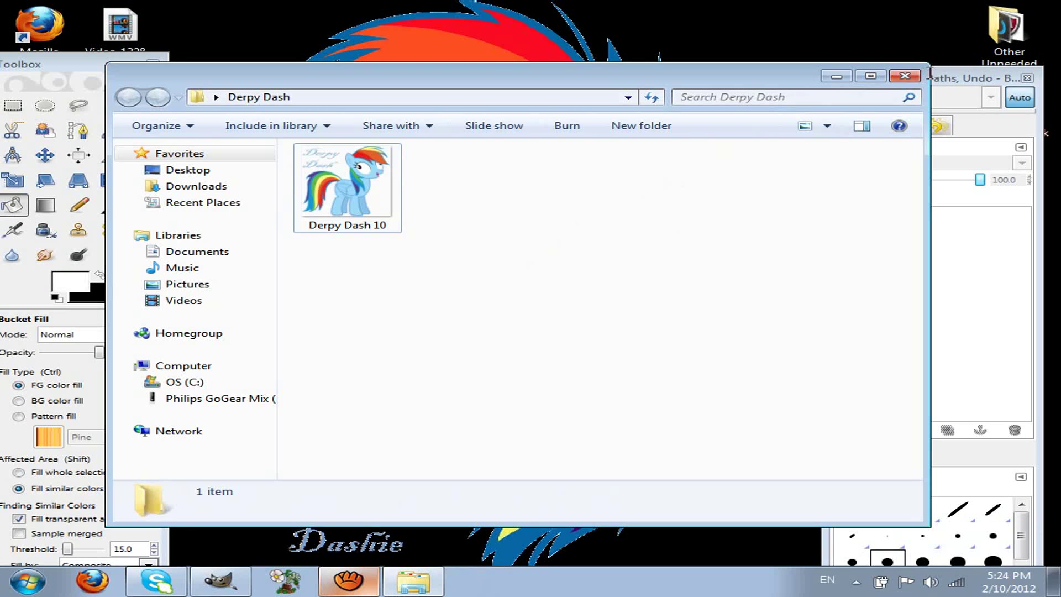
{"action": "left_click", "coordinate": [844, 80]}
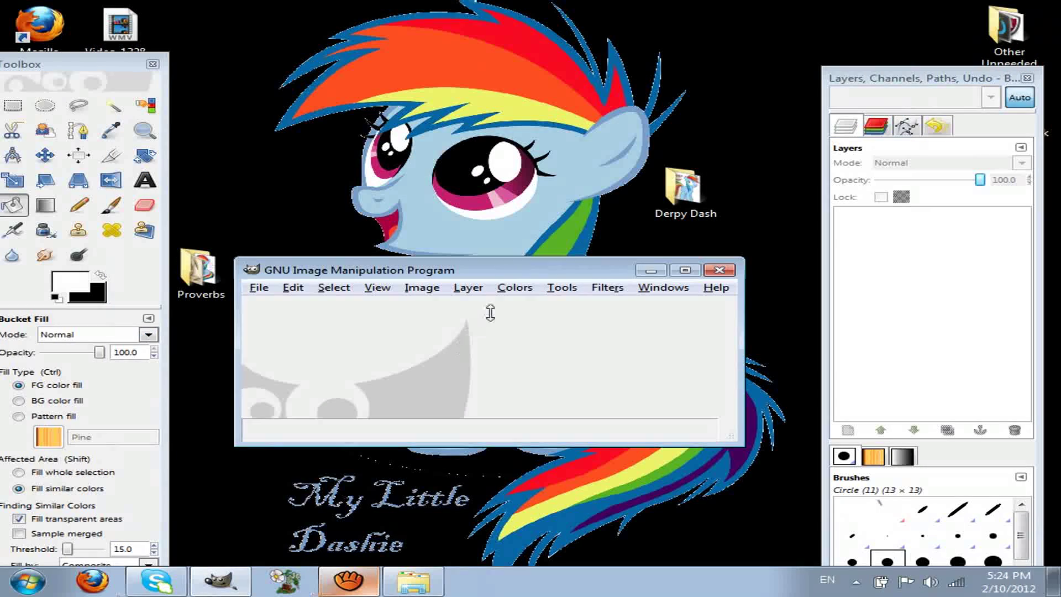
Open Derpy Dash 10 from its folder in GIMP, minimize the folder window, and maximize the image window.
{"action": "left_click_drag", "start_coordinate": [502, 275], "coordinate": [514, 138]}
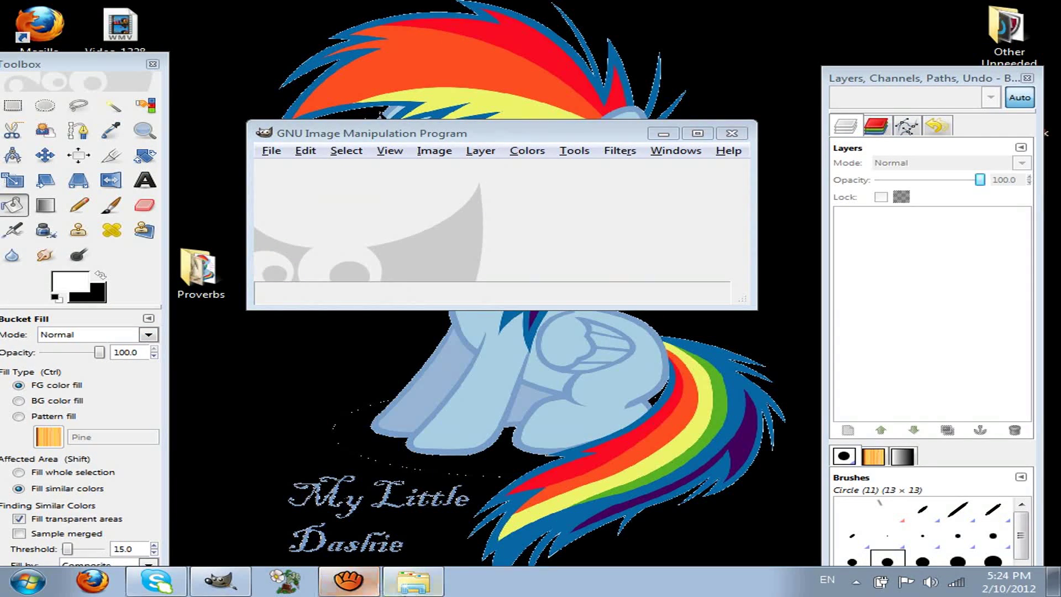
{"action": "left_click", "coordinate": [414, 580]}
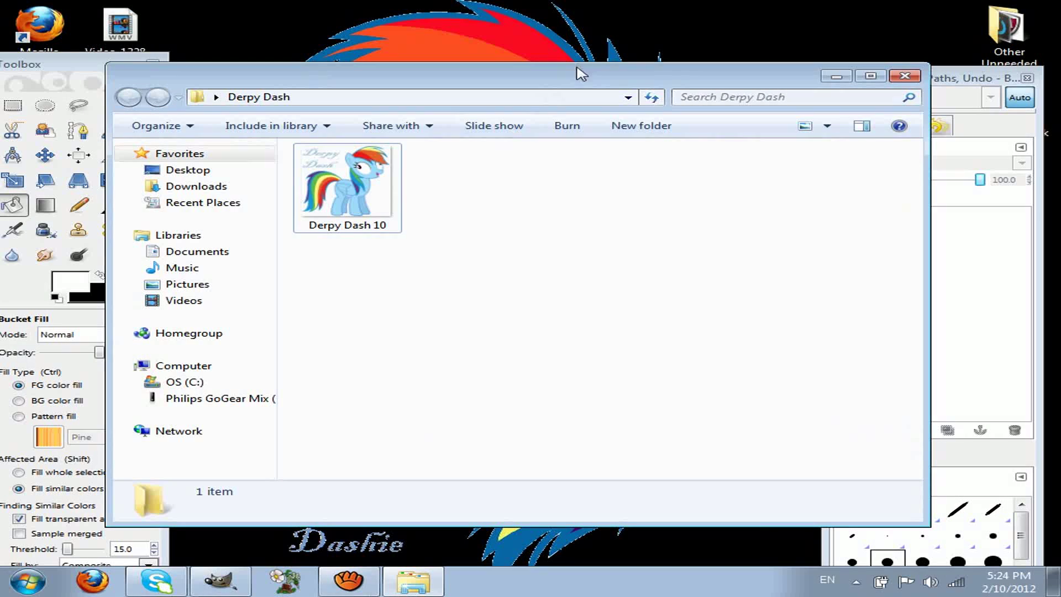
{"action": "left_click_drag", "start_coordinate": [575, 72], "coordinate": [556, 304]}
{"action": "left_click_drag", "start_coordinate": [369, 381], "coordinate": [492, 238]}
{"action": "left_click", "coordinate": [814, 288]}
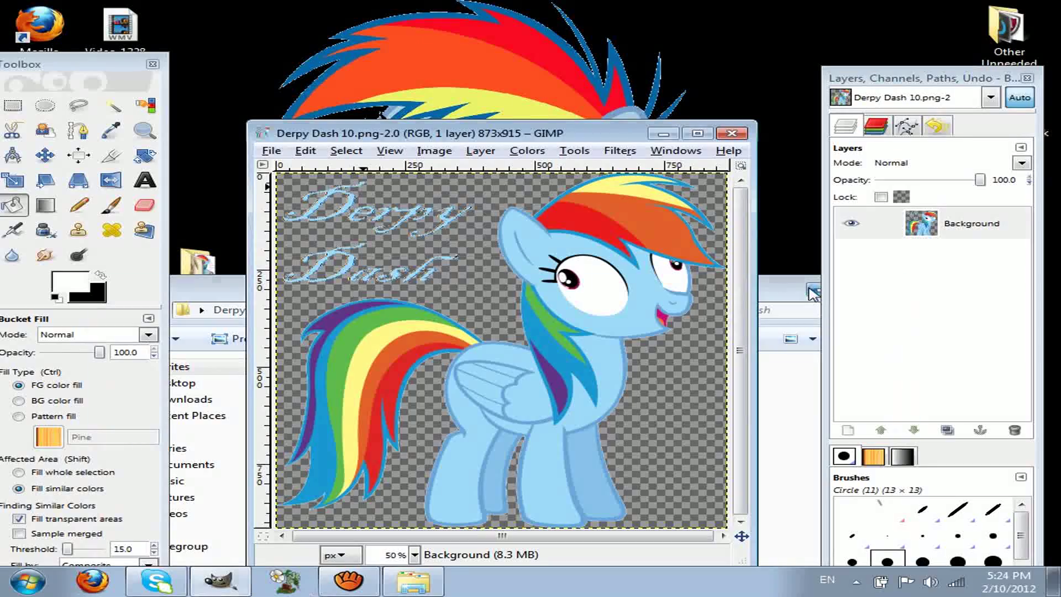
{"action": "left_click_drag", "start_coordinate": [486, 140], "coordinate": [489, 68]}
{"action": "left_click", "coordinate": [712, 60]}
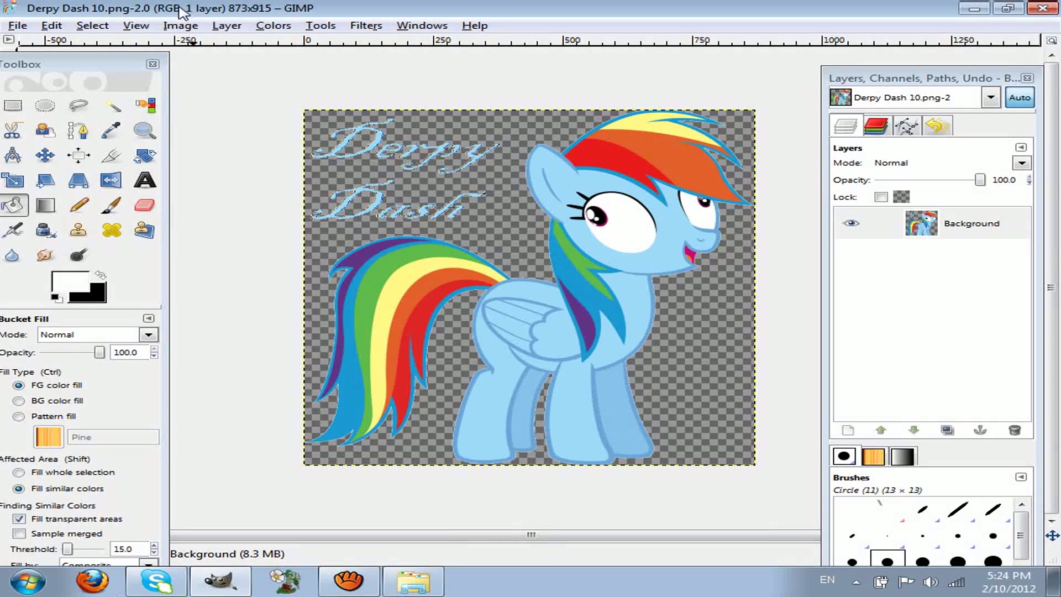
Choose the Eraser tool and place the toolbox clear of the Derpy Dash title text.
{"action": "left_click_drag", "start_coordinate": [124, 58], "coordinate": [206, 28]}
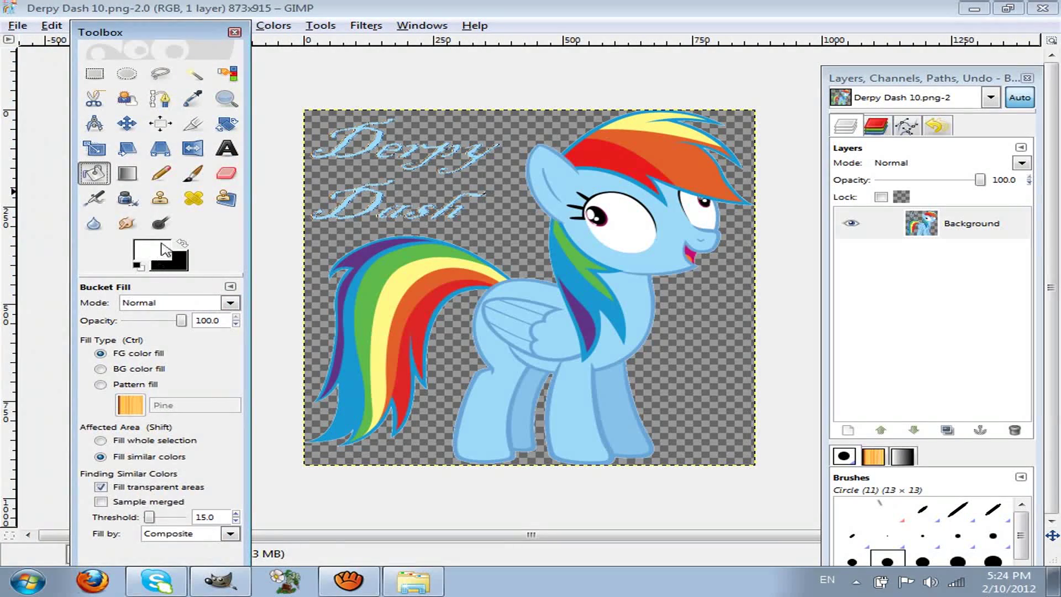
{"action": "left_click", "coordinate": [160, 173]}
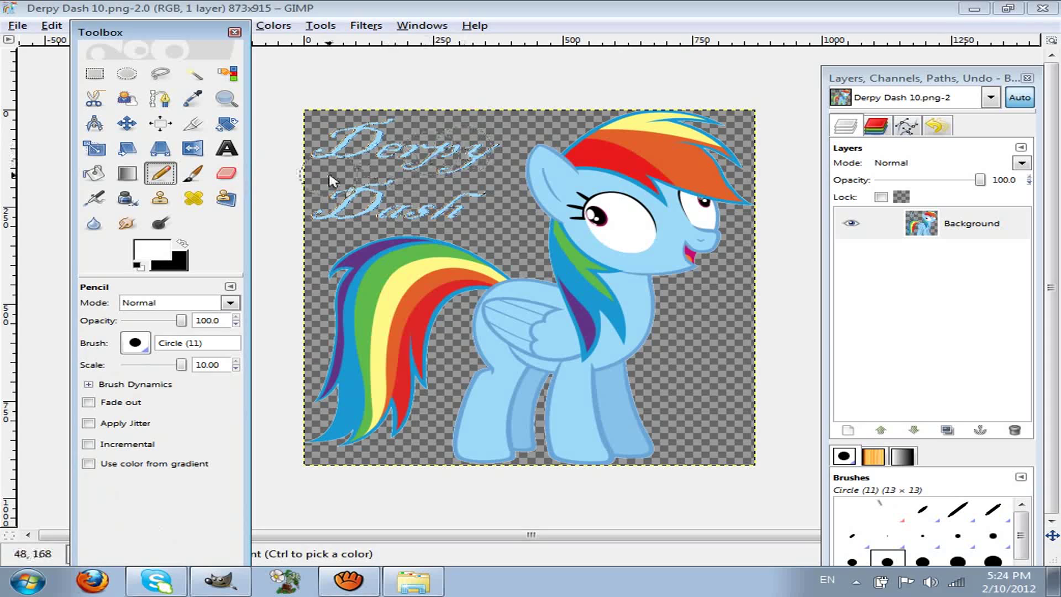
{"action": "left_click", "coordinate": [226, 173]}
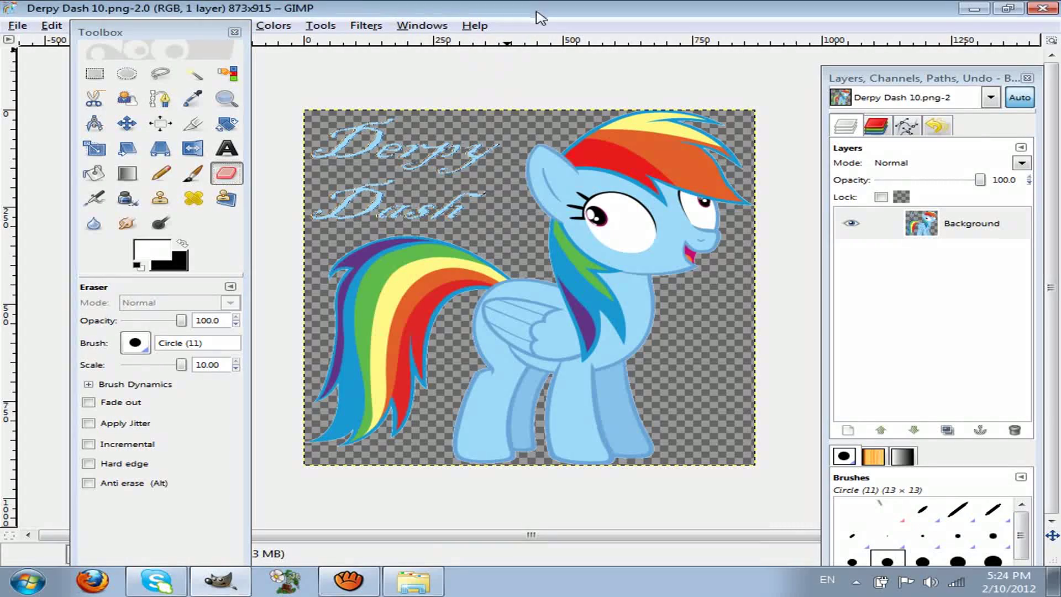
{"action": "key", "text": "plus"}
{"action": "key", "text": "plus"}
{"action": "key", "text": "plus"}
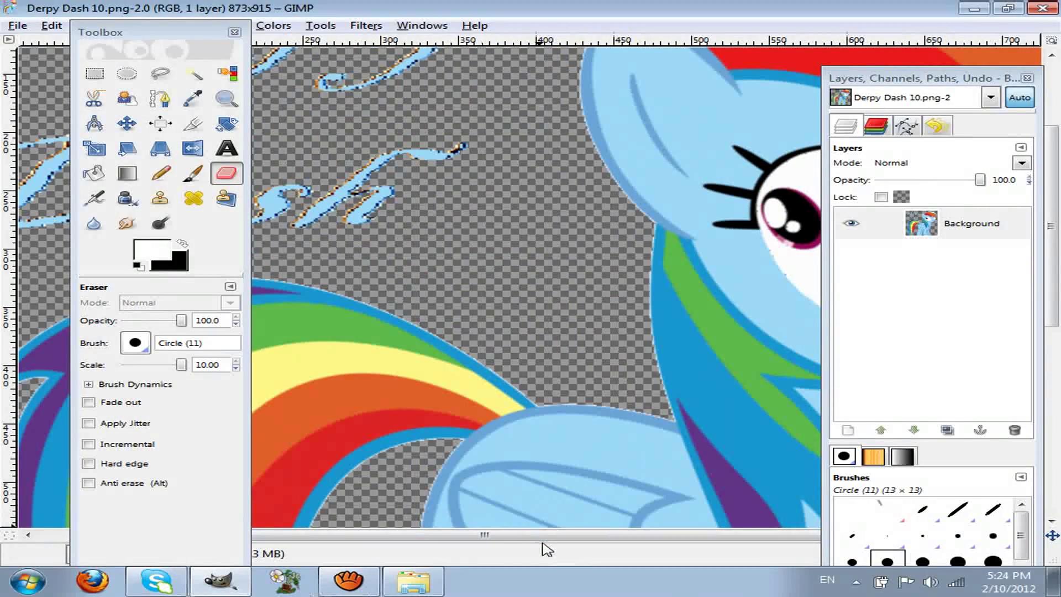
{"action": "left_click_drag", "start_coordinate": [351, 535], "coordinate": [142, 531]}
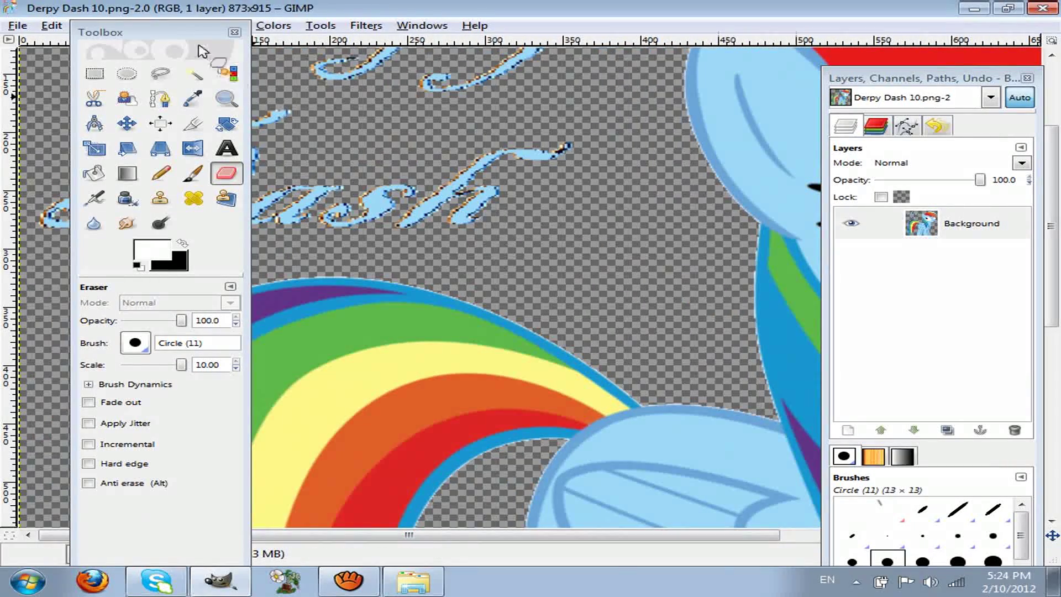
{"action": "left_click_drag", "start_coordinate": [198, 34], "coordinate": [490, 323]}
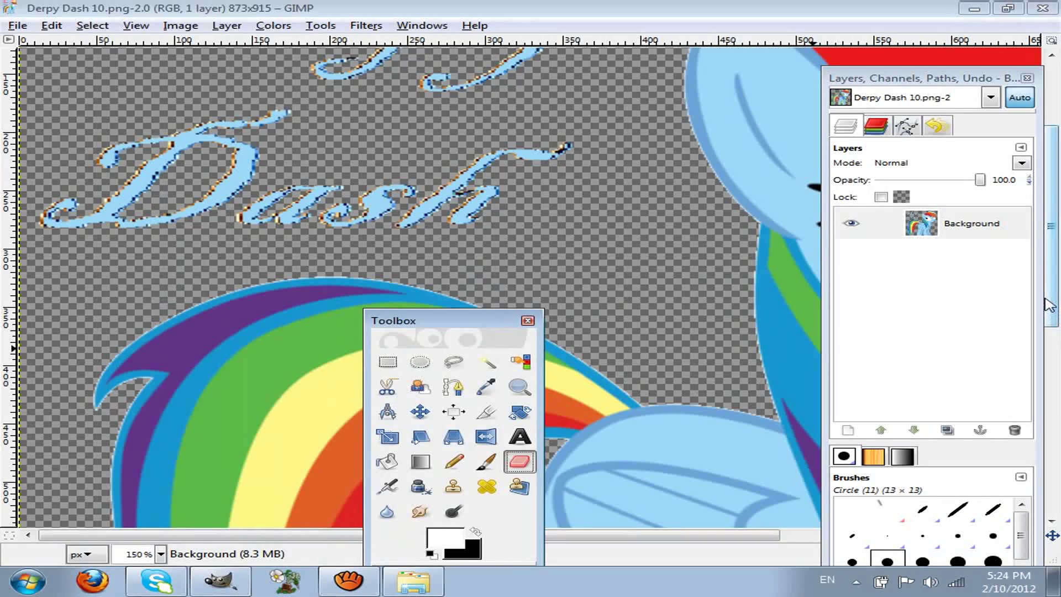
{"action": "left_click_drag", "start_coordinate": [1050, 305], "coordinate": [1050, 205]}
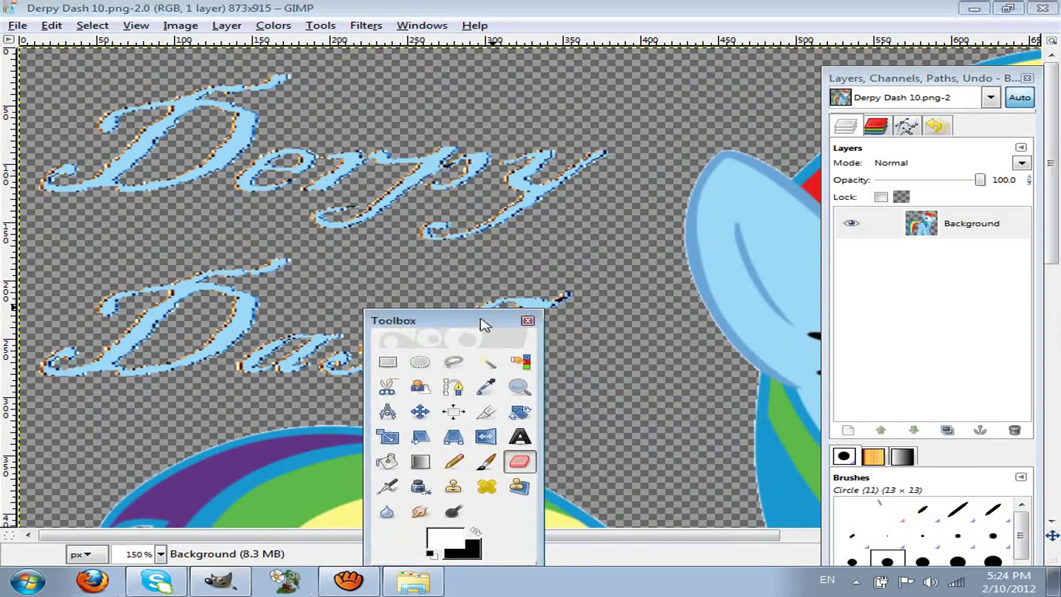
{"action": "mouse_move", "coordinate": [481, 324]}
{"action": "left_mouse_down"}
{"action": "mouse_move", "coordinate": [822, 115]}
{"action": "mouse_move", "coordinate": [800, 100]}
{"action": "left_mouse_up"}
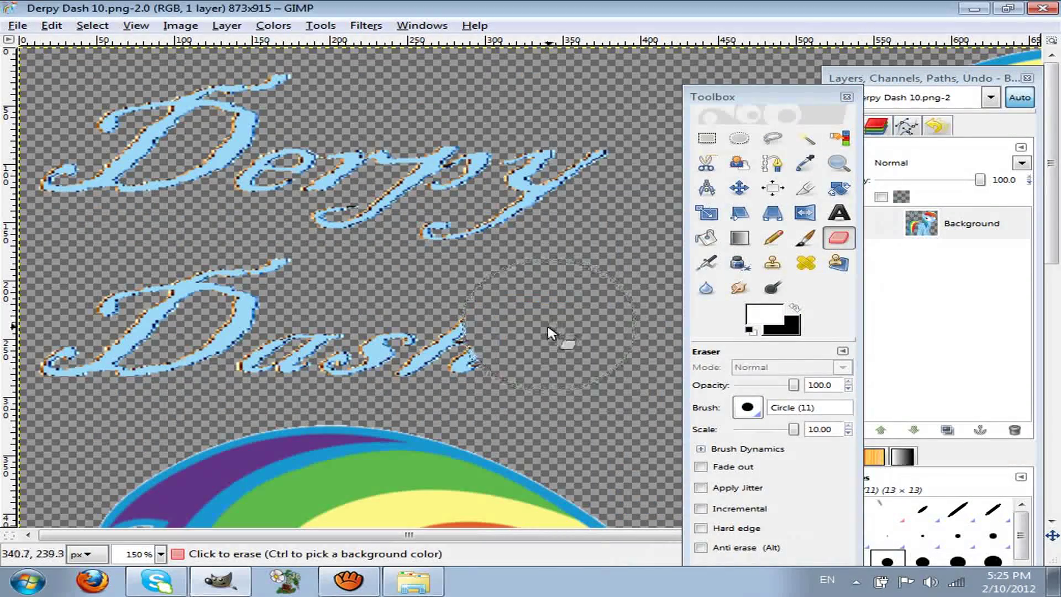
Erase the final letter h of Dash, reducing the Eraser scale to 1.42 for the remnant beside the s.
{"action": "mouse_move", "coordinate": [549, 332]}
{"action": "left_mouse_down"}
{"action": "mouse_move", "coordinate": [508, 359]}
{"action": "mouse_move", "coordinate": [521, 374]}
{"action": "mouse_move", "coordinate": [501, 374]}
{"action": "left_mouse_up"}
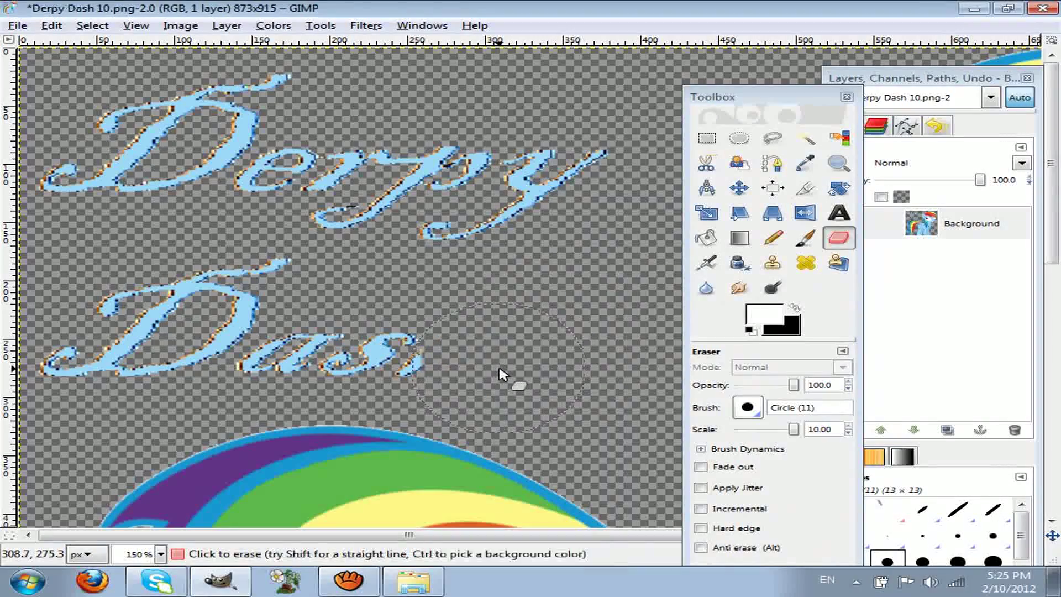
{"action": "left_click_drag", "start_coordinate": [793, 430], "coordinate": [788, 433]}
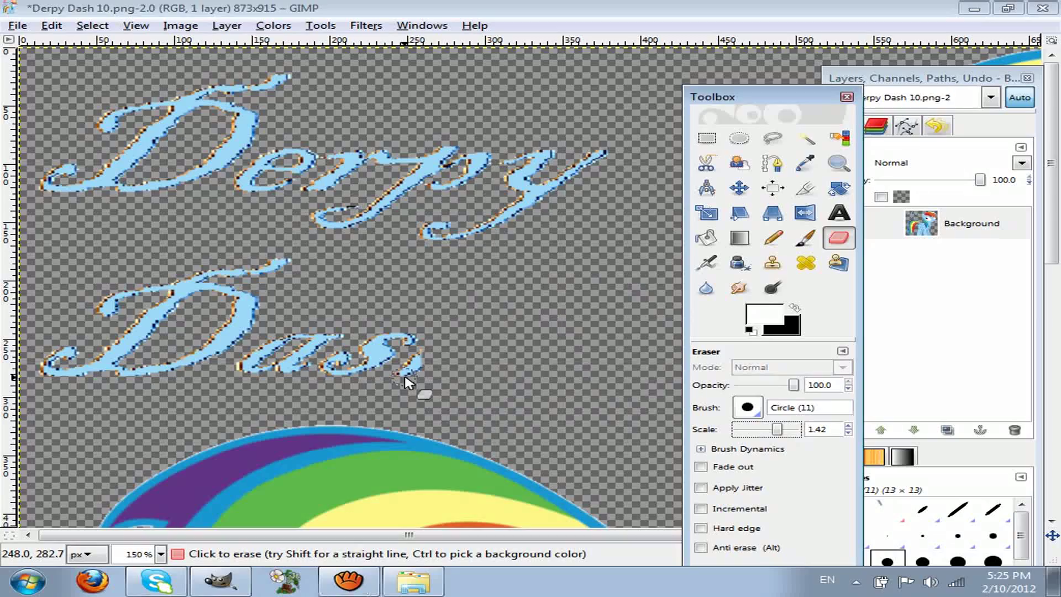
{"action": "mouse_move", "coordinate": [409, 379]}
{"action": "left_mouse_down"}
{"action": "mouse_move", "coordinate": [435, 351]}
{"action": "mouse_move", "coordinate": [460, 364]}
{"action": "mouse_move", "coordinate": [450, 373]}
{"action": "mouse_move", "coordinate": [508, 343]}
{"action": "left_mouse_up"}
{"action": "key", "text": "shift"}
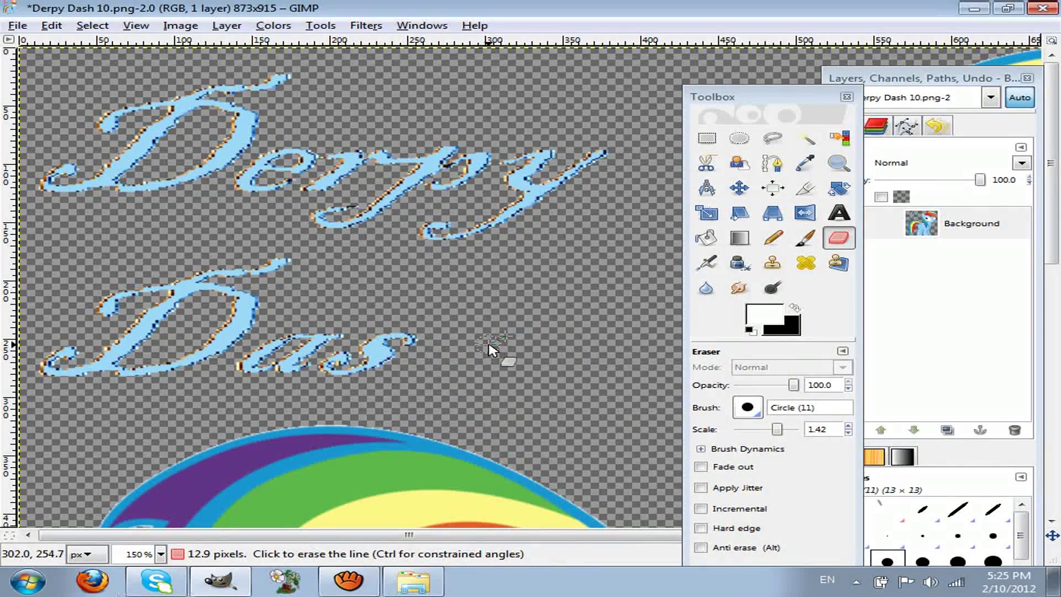
Save the image under the new name Derpy Dash 9.png in the Derpy Dash folder, keeping the PNG export options.
{"action": "key", "text": "ctrl+shift+s"}
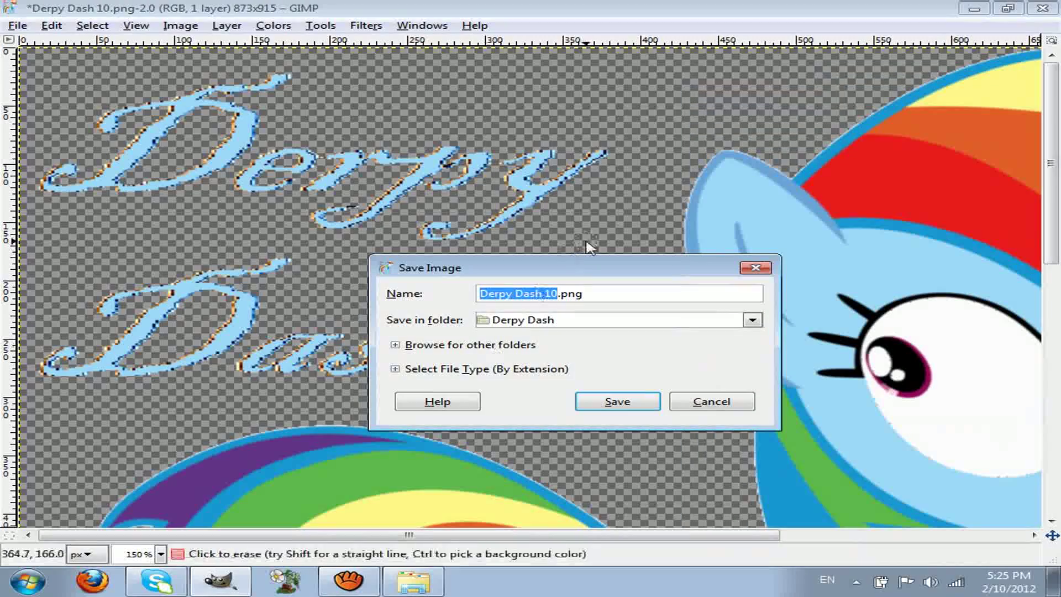
{"action": "left_click", "coordinate": [557, 293]}
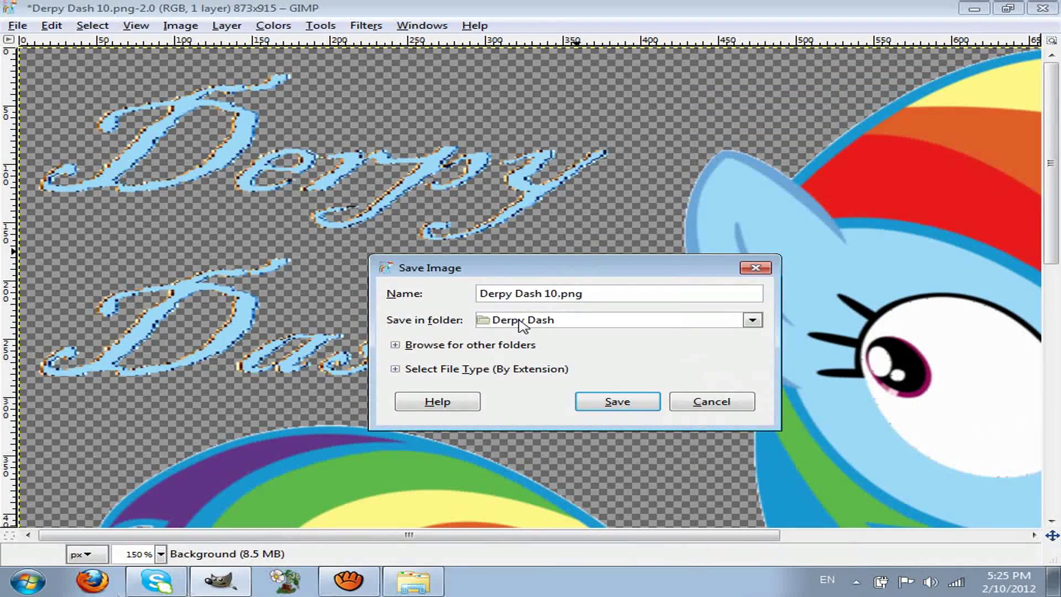
{"action": "key", "text": "BackSpace"}
{"action": "key", "text": "BackSpace"}
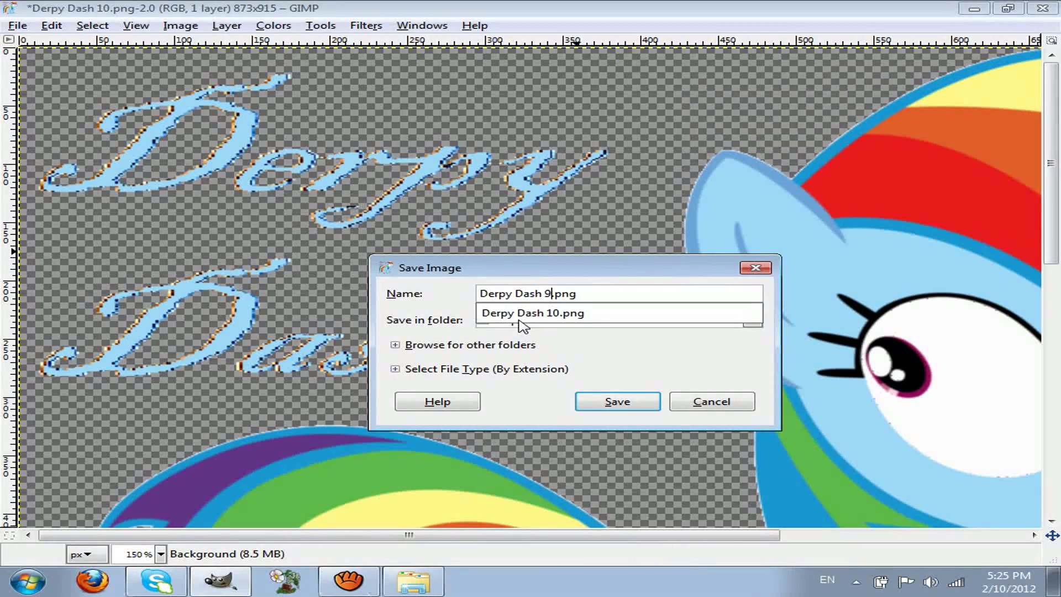
{"action": "type", "text": "9"}
{"action": "left_click", "coordinate": [612, 408]}
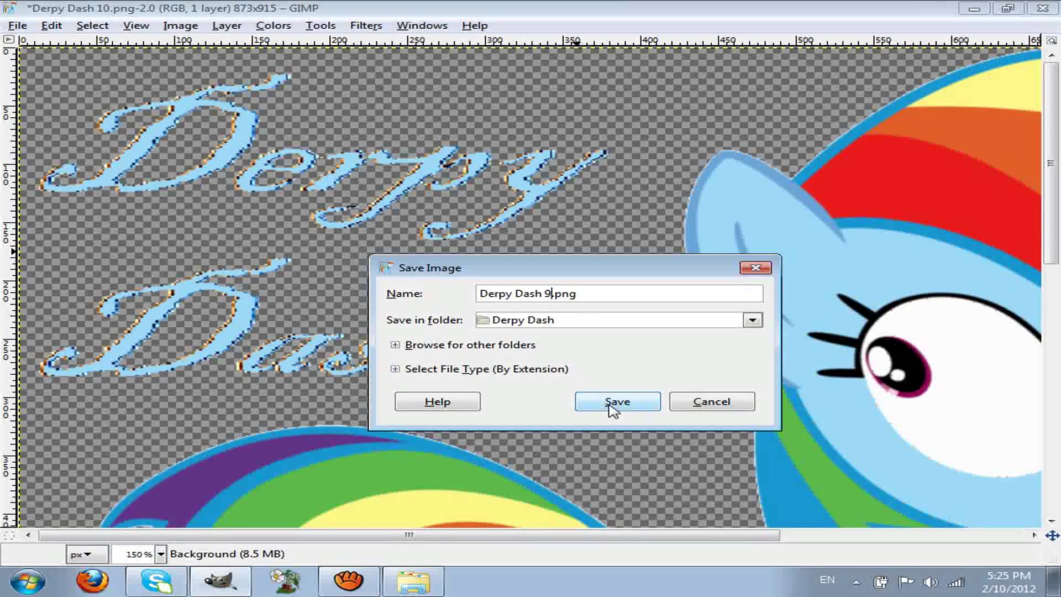
{"action": "left_click", "coordinate": [612, 408]}
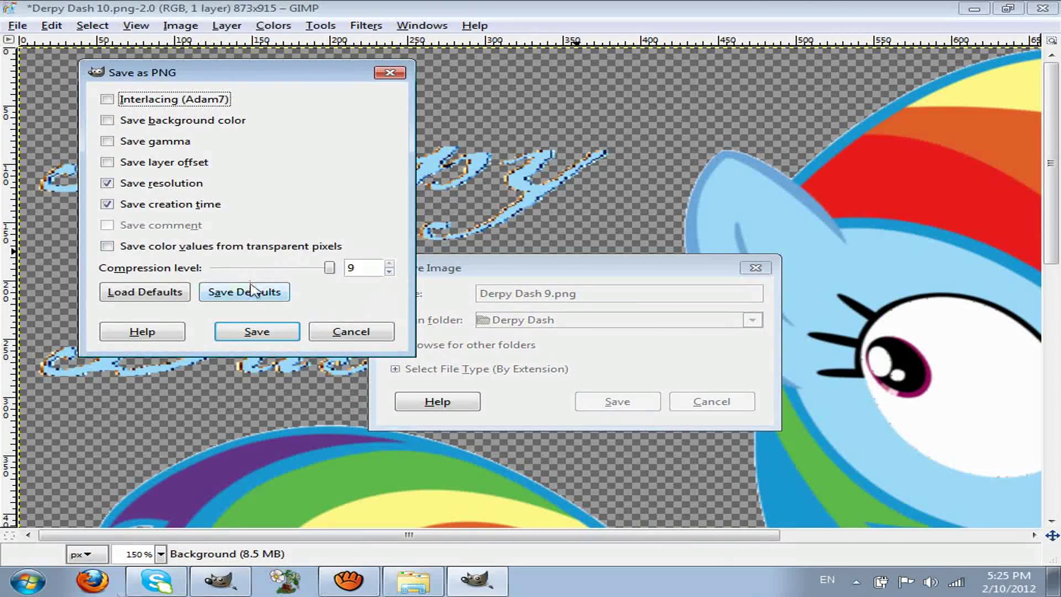
{"action": "left_click", "coordinate": [257, 332]}
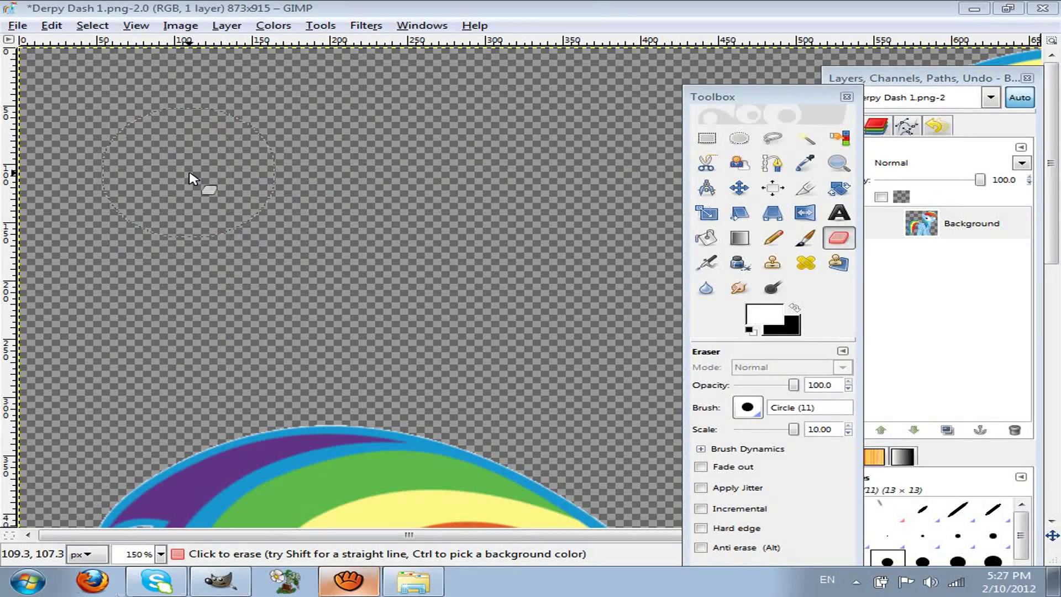
Save the image without any title letters as Derpy Dash 0.png in the Derpy Dash folder.
{"action": "left_click", "coordinate": [409, 8]}
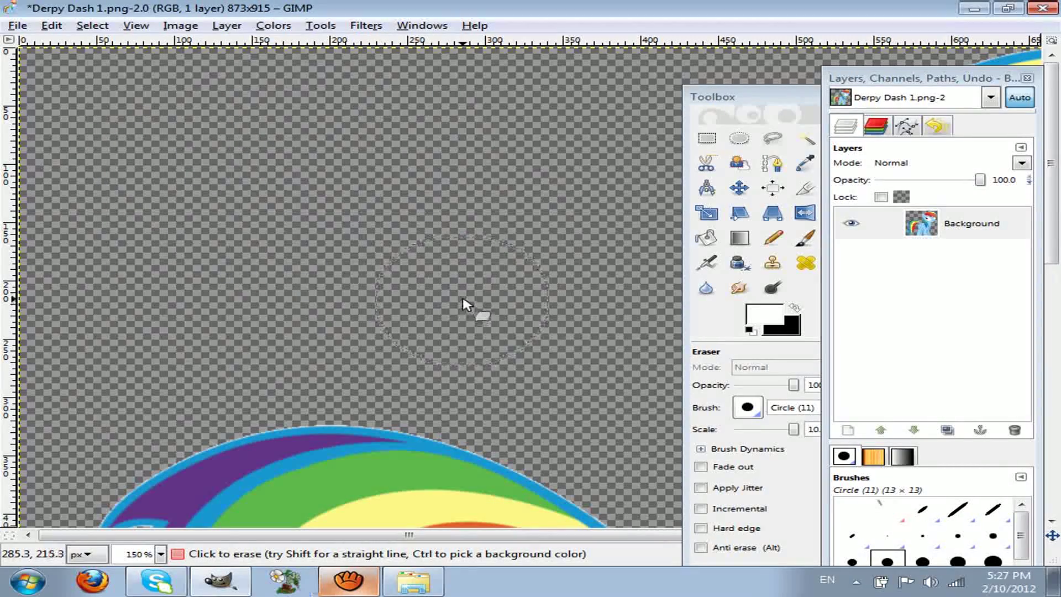
{"action": "key", "text": "ctrl+shift+s"}
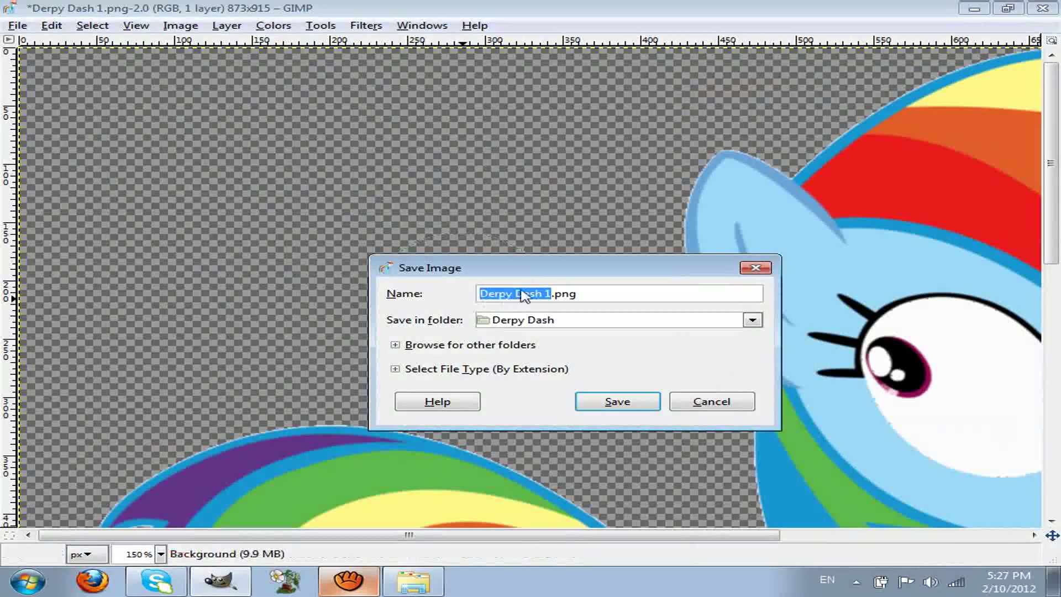
{"action": "key", "text": "Right"}
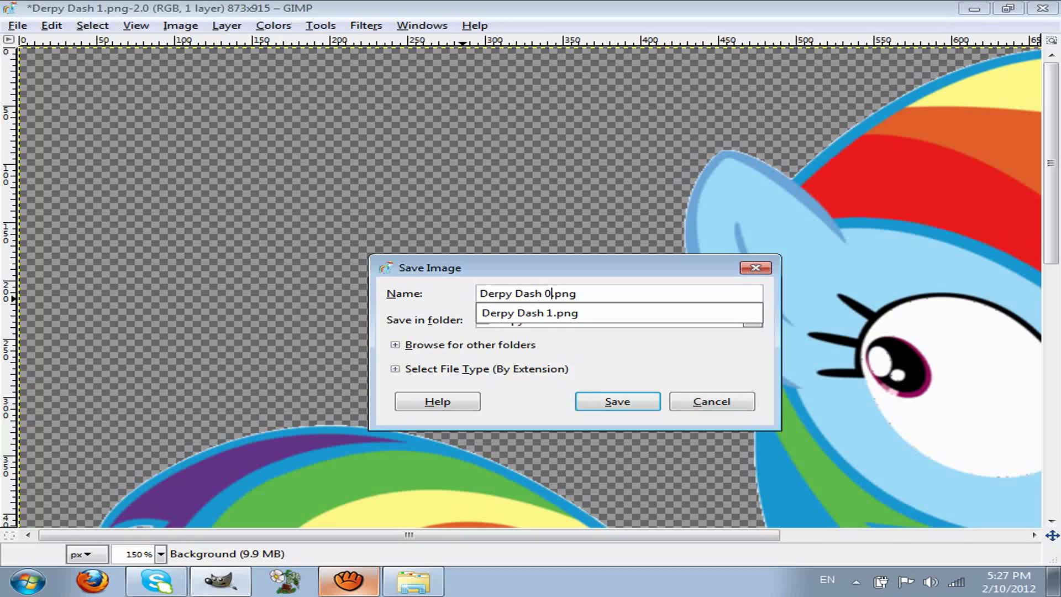
{"action": "key", "text": "Return"}
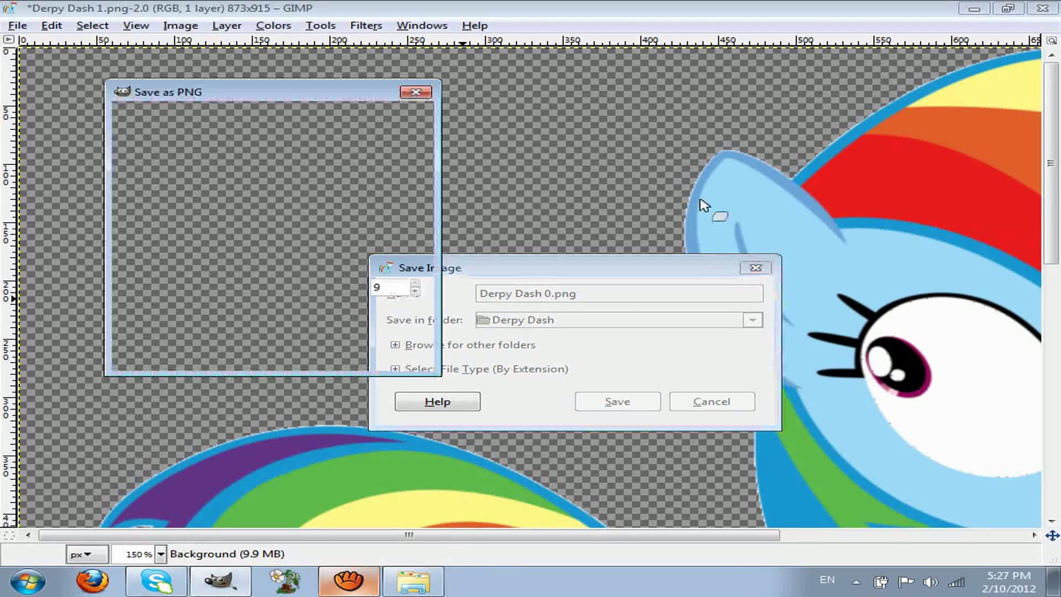
{"action": "key", "text": "Return"}
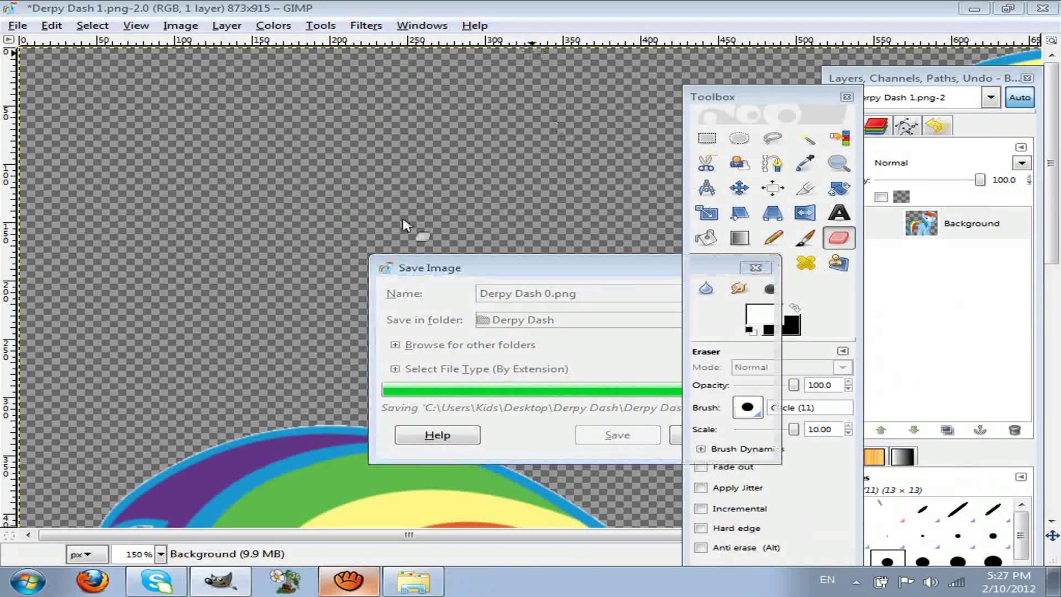
Fit the pony picture in view and move the toolbox off it into the empty canvas margin.
{"action": "key", "text": "minus"}
{"action": "key", "text": "minus"}
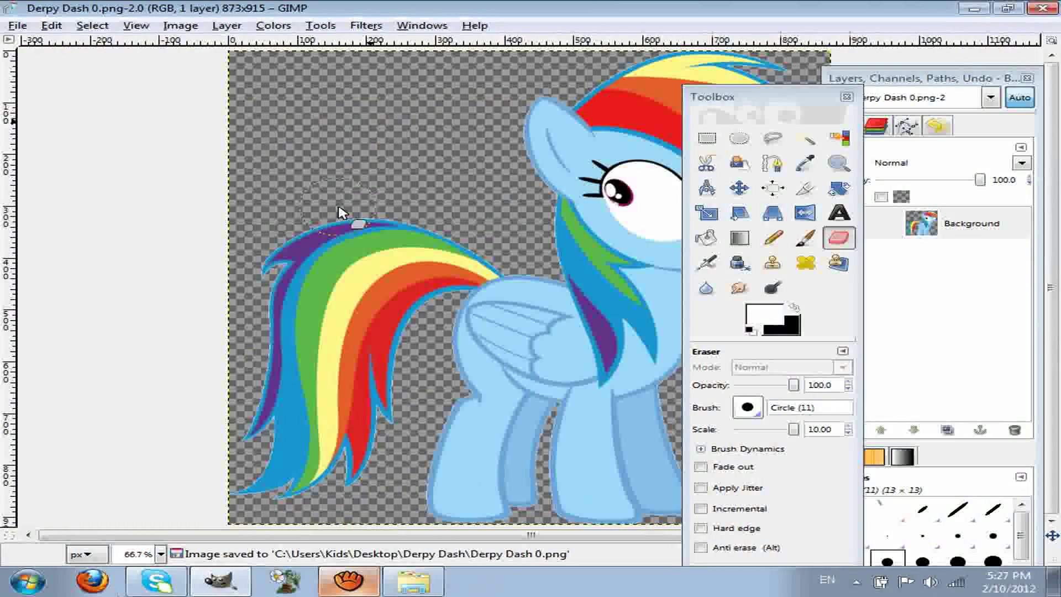
{"action": "left_click_drag", "start_coordinate": [818, 101], "coordinate": [141, 78]}
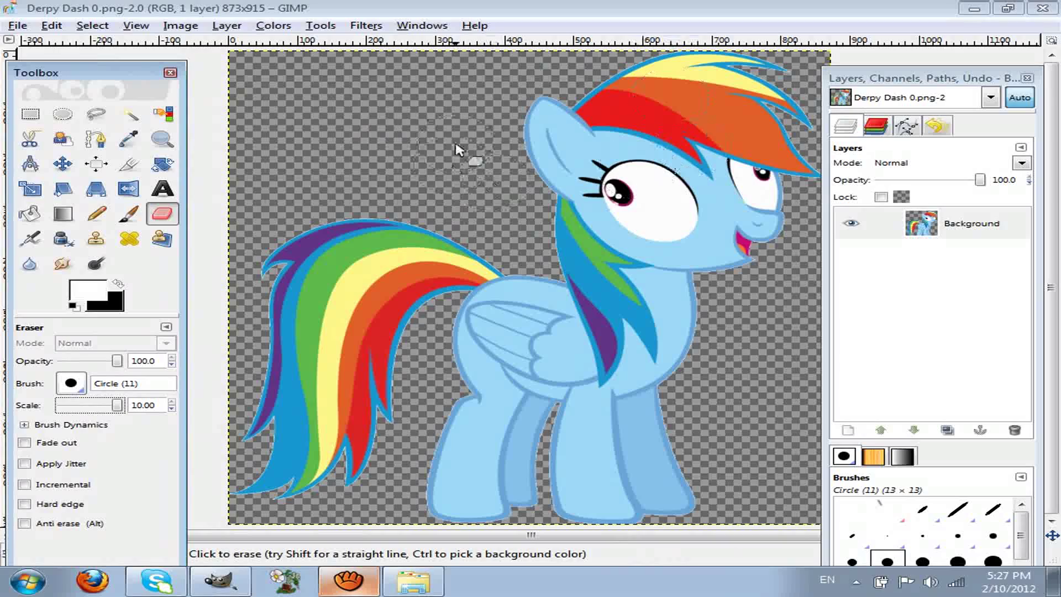
Open Derpy Dash 1.png through Derpy Dash 10.png as layers on top of the Derpy Dash 0 image.
{"action": "left_click", "coordinate": [17, 26]}
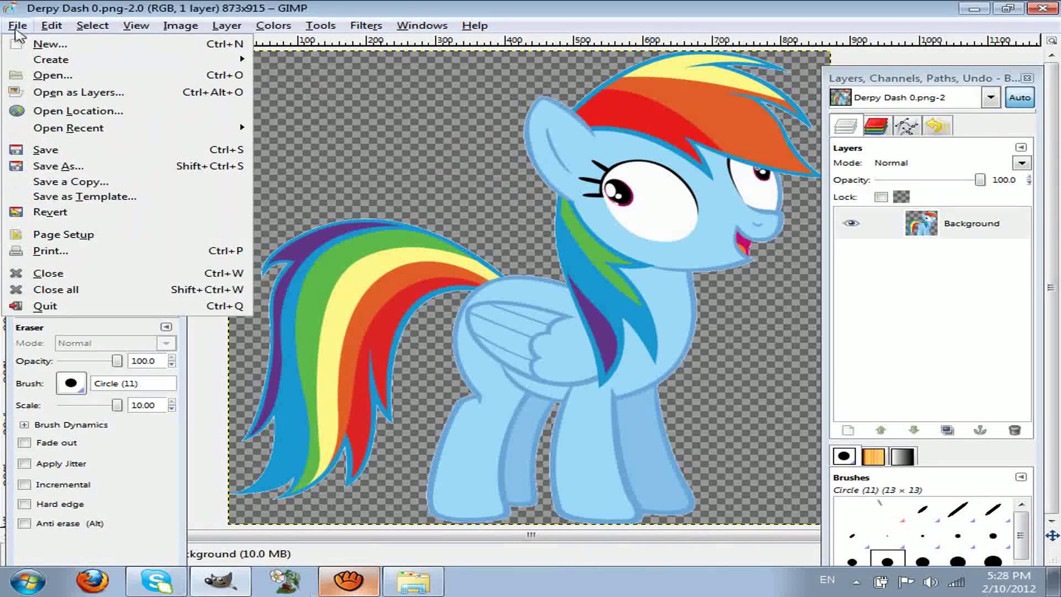
{"action": "left_click", "coordinate": [53, 92]}
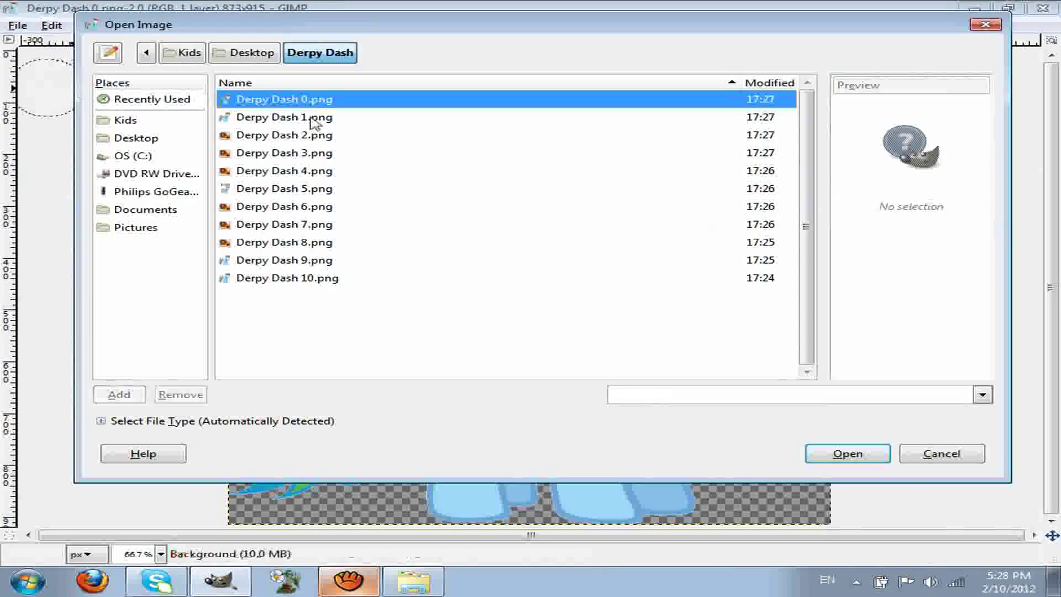
{"action": "left_click", "coordinate": [328, 119]}
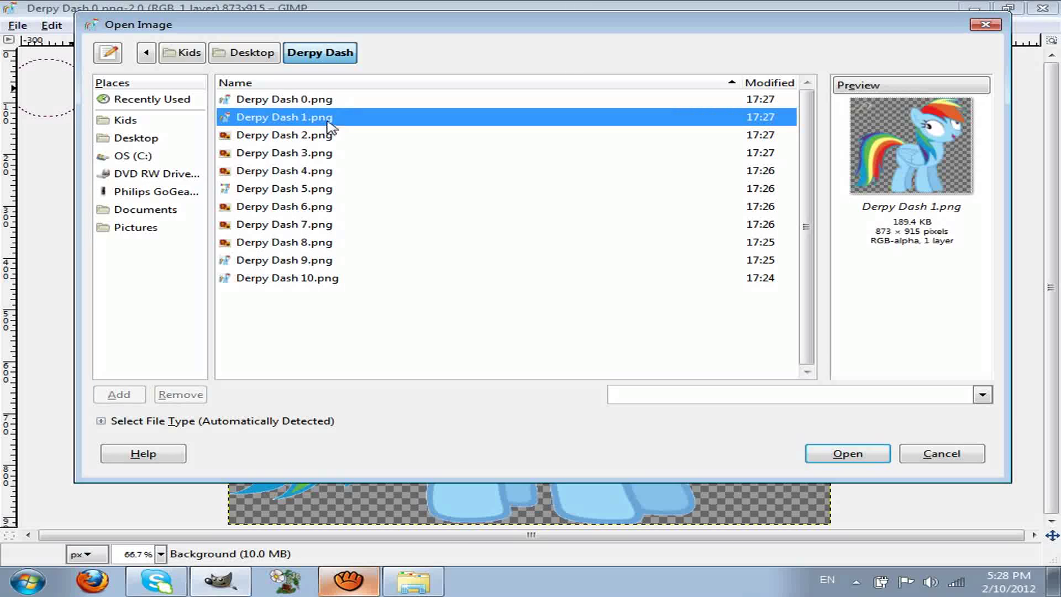
{"action": "left_click", "coordinate": [327, 99]}
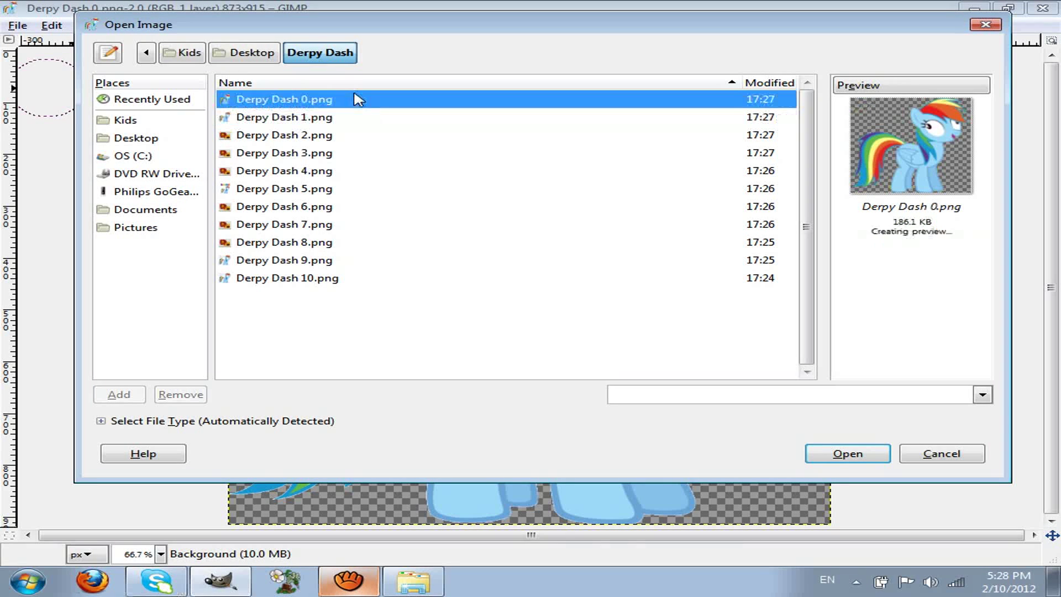
{"action": "left_click_drag", "start_coordinate": [138, 26], "coordinate": [169, 60]}
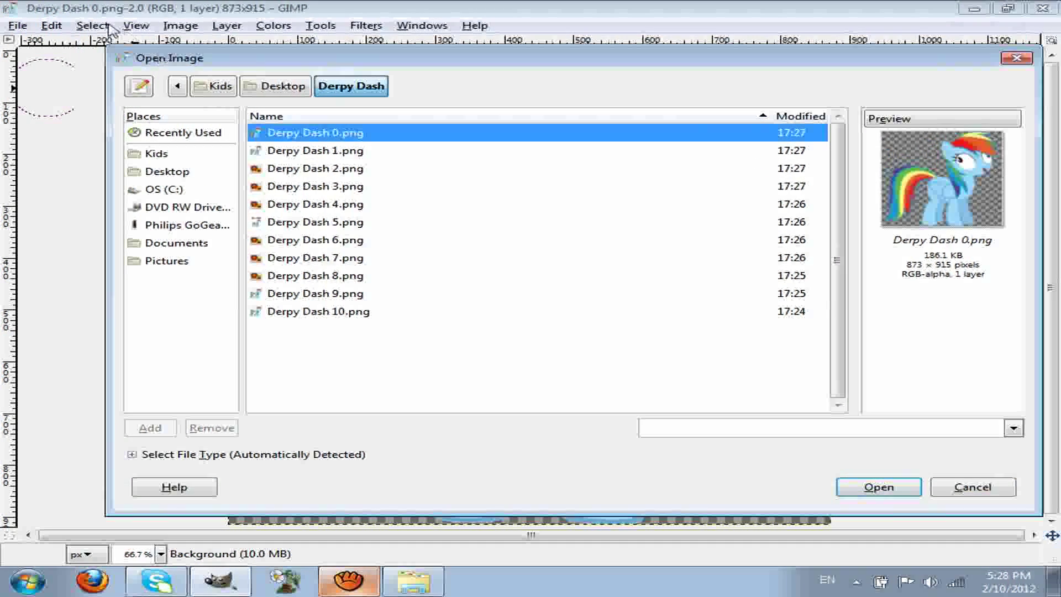
{"action": "left_click_drag", "start_coordinate": [372, 70], "coordinate": [346, 50]}
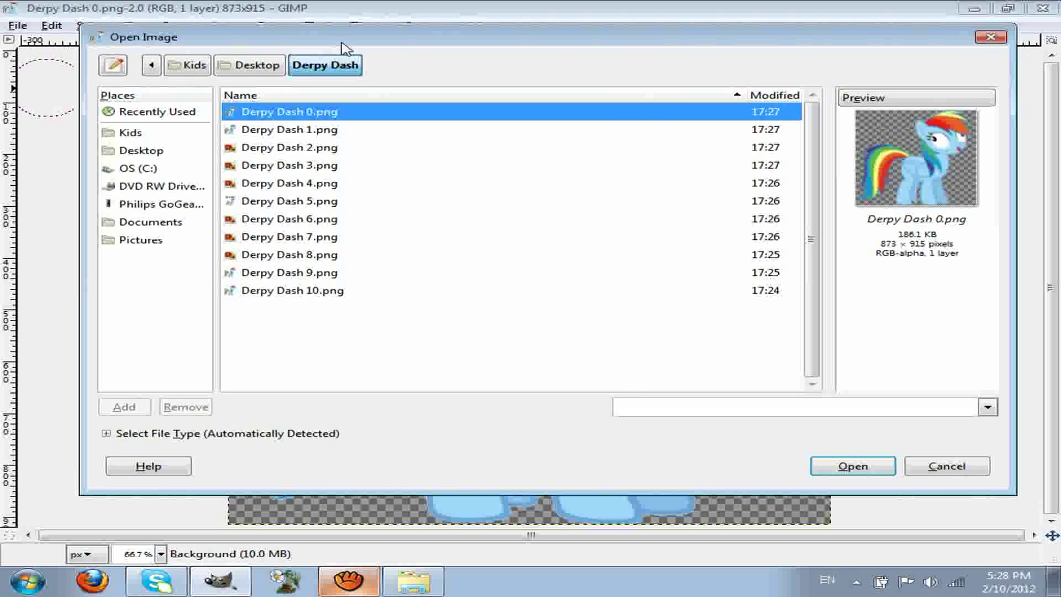
{"action": "left_click", "coordinate": [350, 132]}
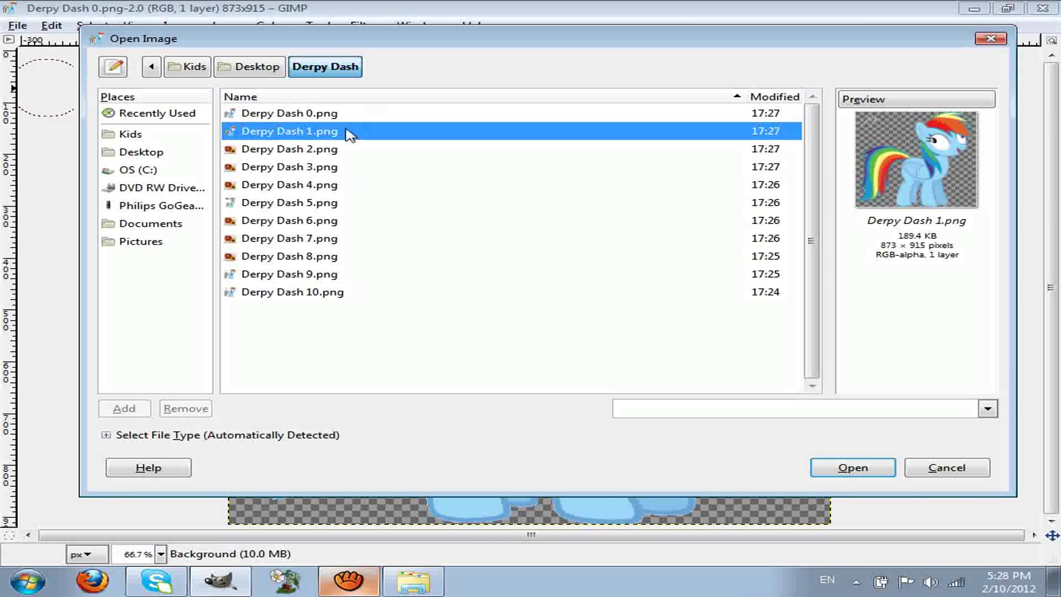
{"action": "left_click", "coordinate": [350, 299], "text": "shift"}
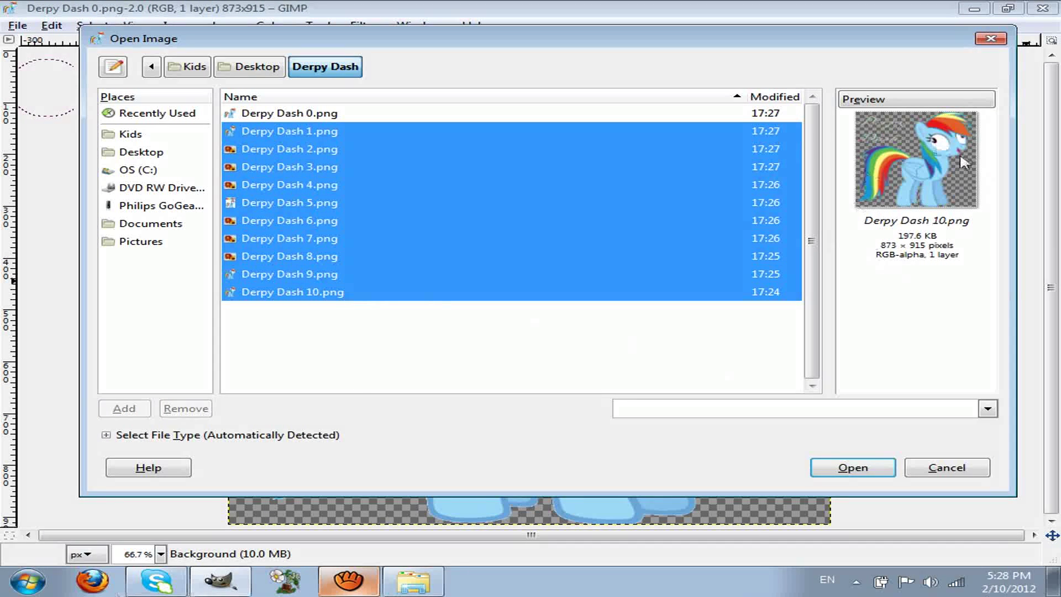
{"action": "left_click", "coordinate": [859, 473]}
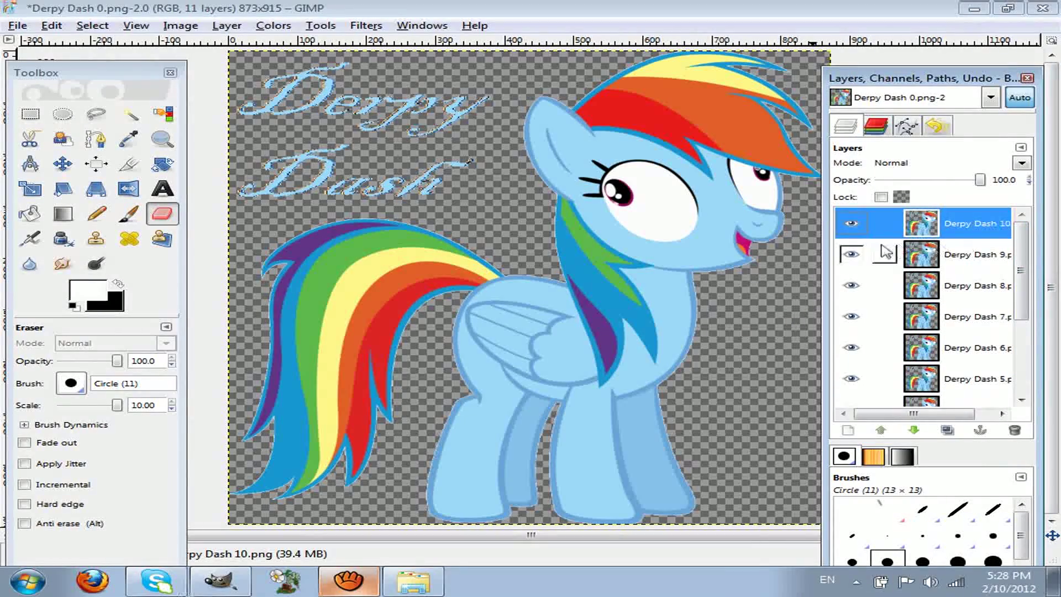
Hide the layers Derpy Dash 10, 9, 8, 7 and 6.
{"action": "left_click", "coordinate": [850, 222]}
{"action": "left_click", "coordinate": [851, 253]}
{"action": "left_click", "coordinate": [851, 285]}
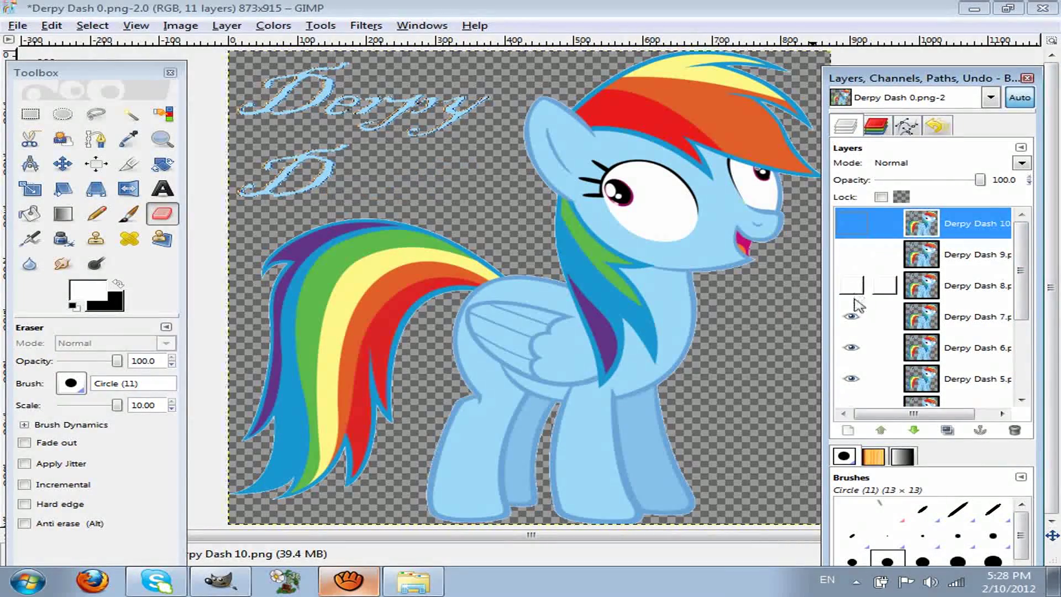
{"action": "left_click", "coordinate": [851, 316]}
{"action": "left_click", "coordinate": [851, 347]}
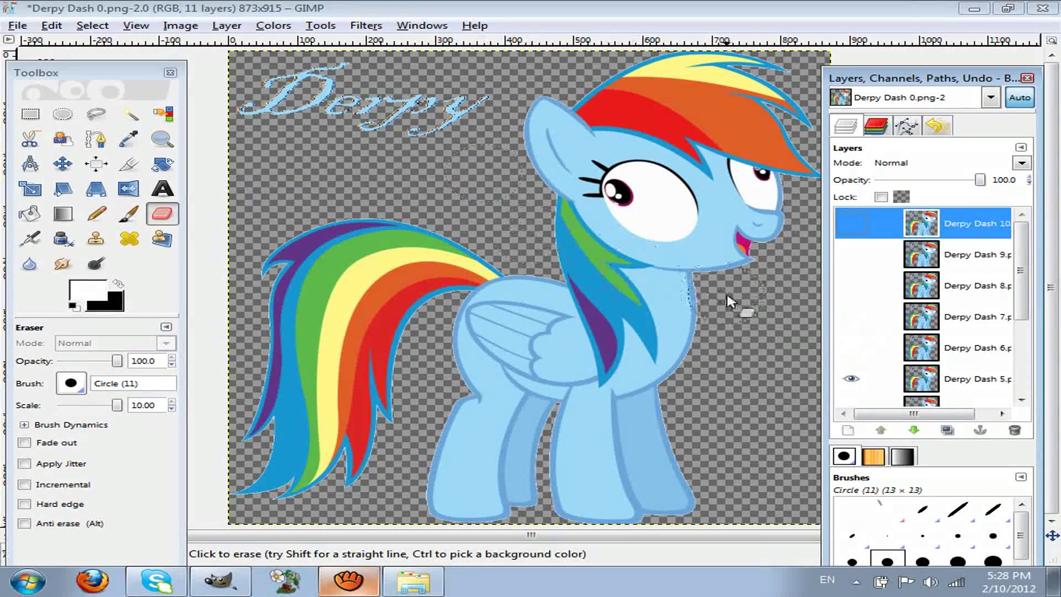
Make the layers Derpy Dash 6, 7, 8, 9 and 10 visible again, keeping Derpy Dash 5 shown.
{"action": "left_click", "coordinate": [850, 377]}
{"action": "left_click", "coordinate": [851, 378]}
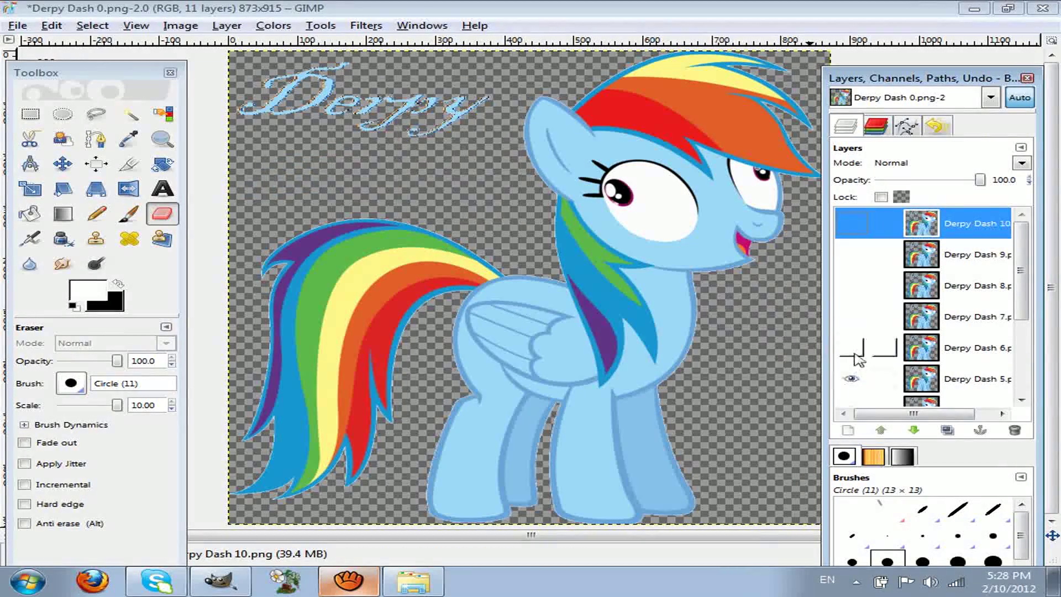
{"action": "left_click", "coordinate": [851, 347]}
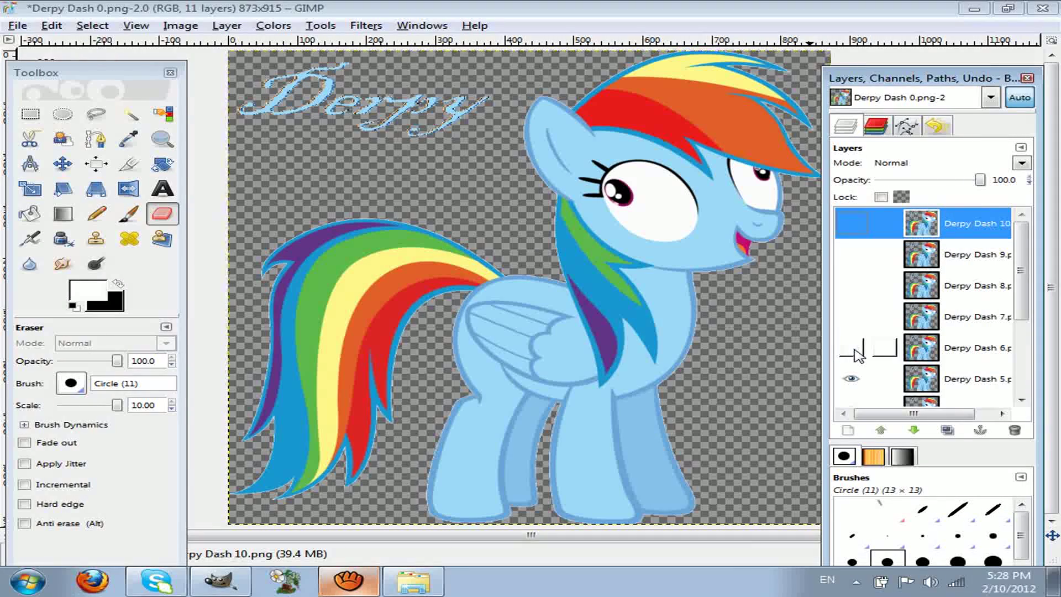
{"action": "left_click", "coordinate": [851, 317]}
{"action": "left_click", "coordinate": [851, 285]}
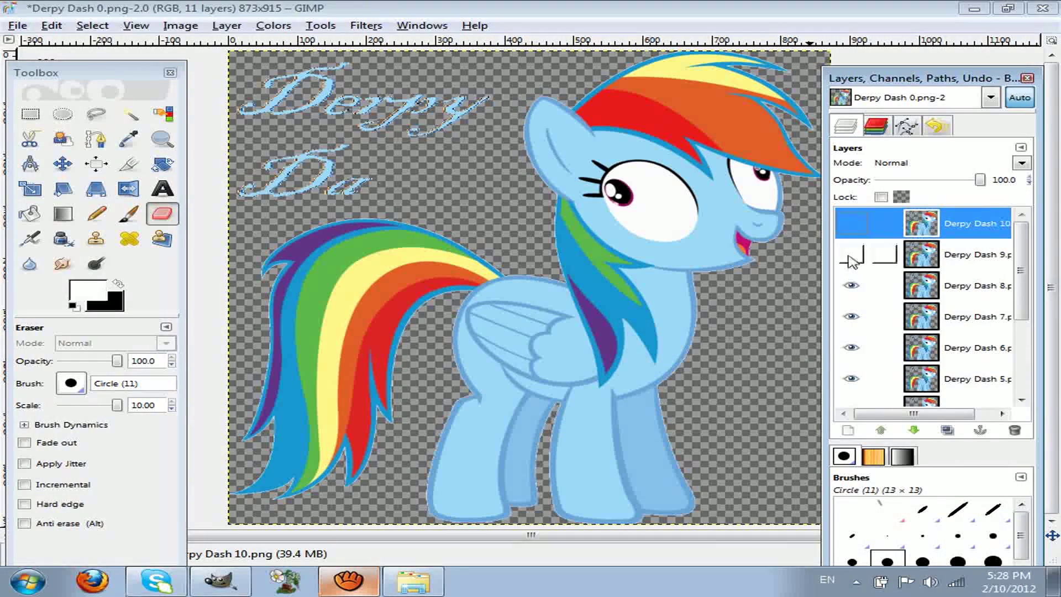
{"action": "left_click", "coordinate": [851, 254]}
{"action": "left_click", "coordinate": [851, 223]}
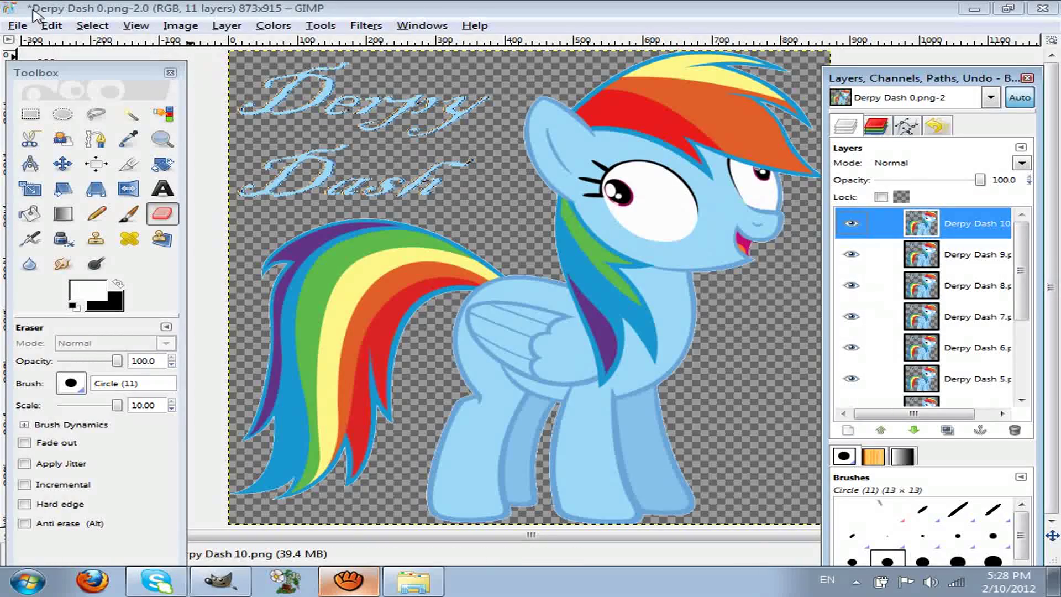
Save the layered image as Derpy Dash.gif in the Derpy Dash folder, exporting it as an animation converted to indexed with default settings.
{"action": "left_click", "coordinate": [16, 26]}
{"action": "left_click", "coordinate": [61, 164]}
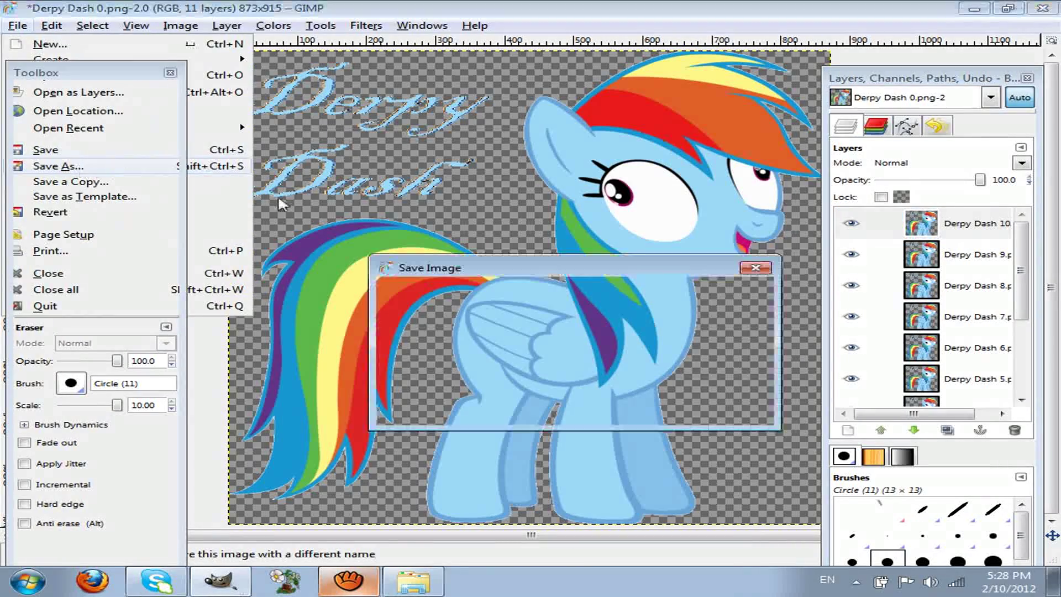
{"action": "left_click", "coordinate": [625, 293]}
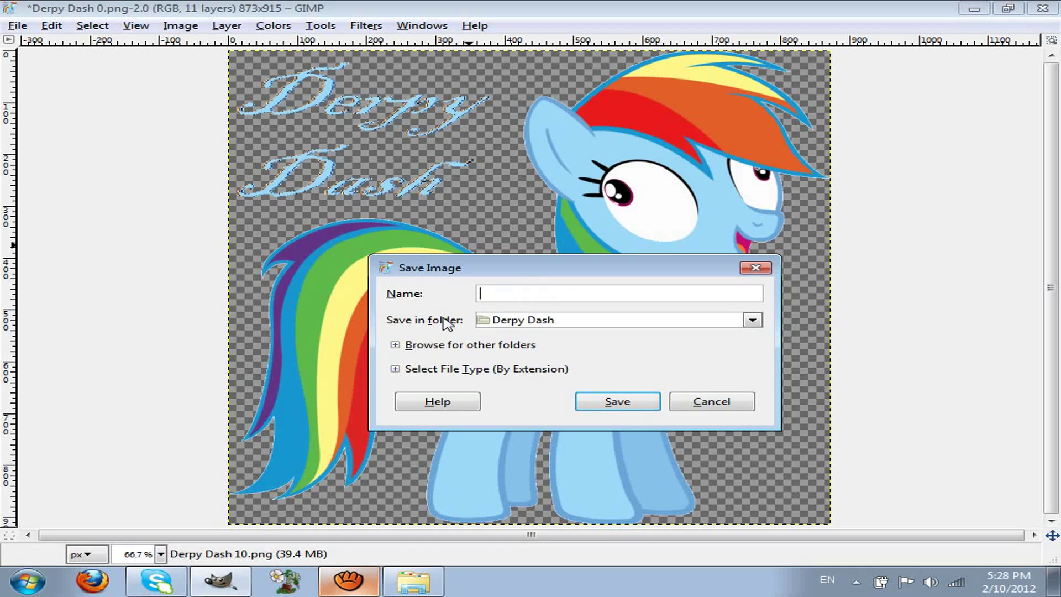
{"action": "type", "text": "Derpy Dash.gif"}
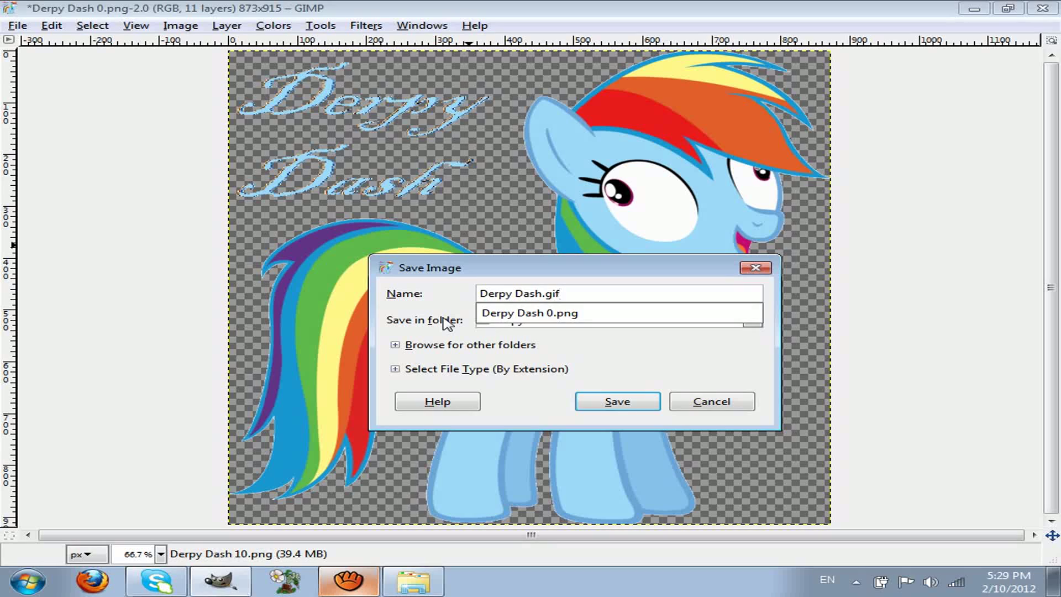
{"action": "key", "text": "Return"}
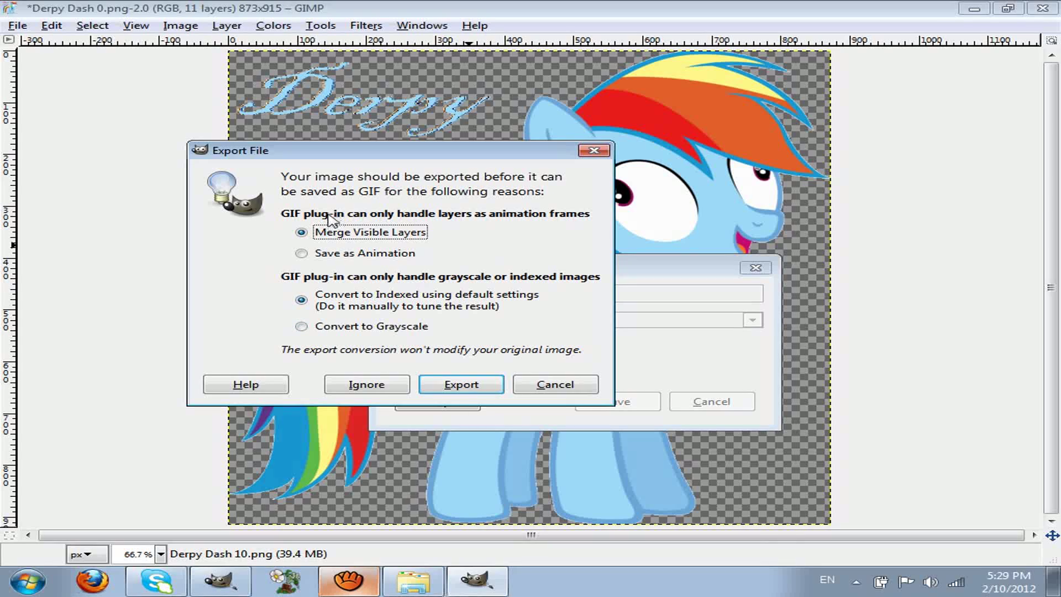
{"action": "left_click", "coordinate": [337, 253]}
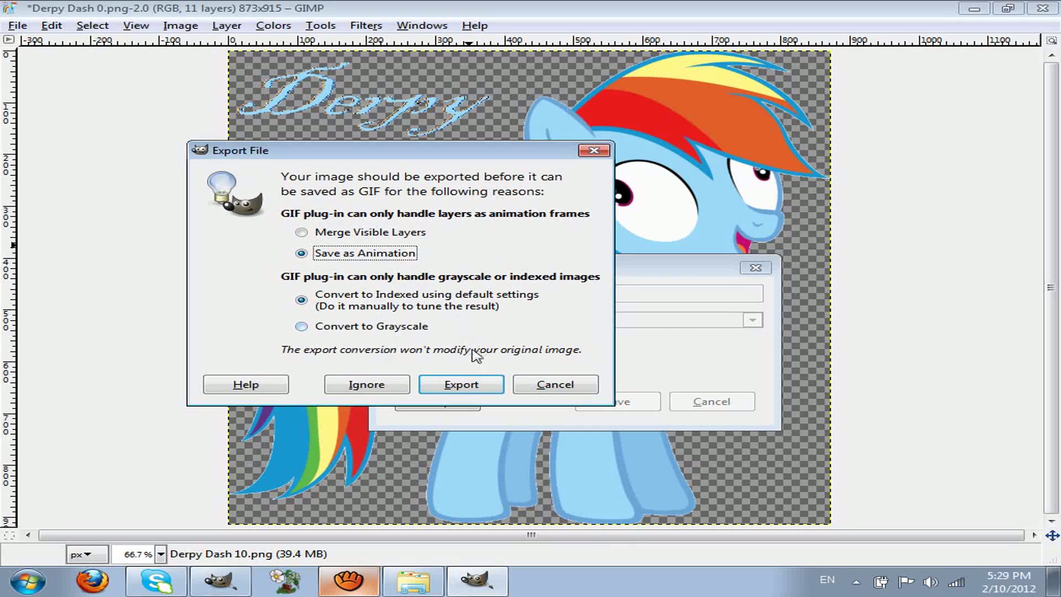
{"action": "left_click", "coordinate": [475, 384]}
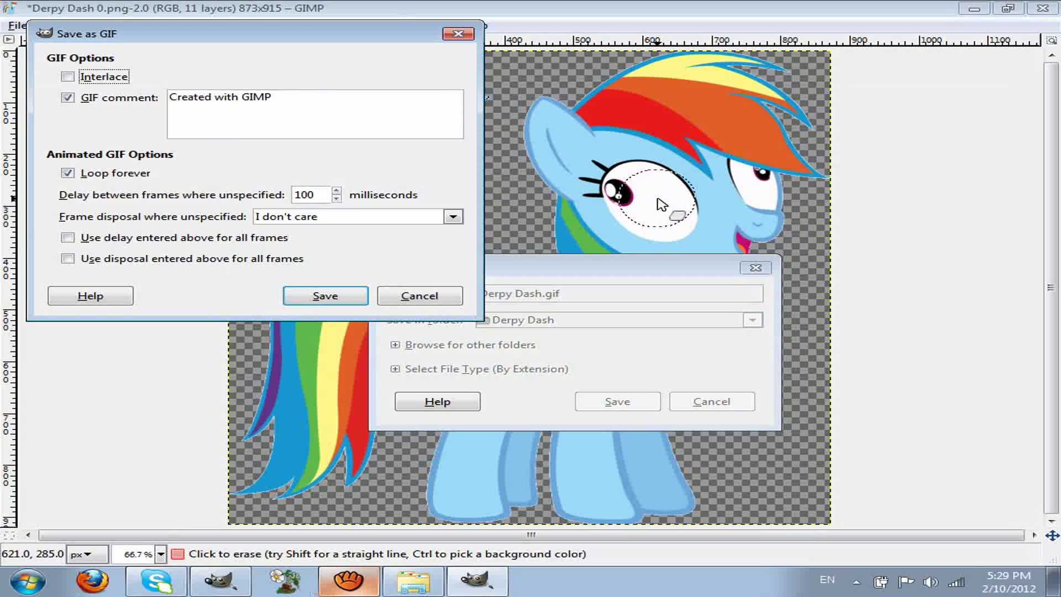
Replace the GIF comment with "Derpy Dash" and save the GIF as a forever-looping animation.
{"action": "left_click", "coordinate": [304, 129]}
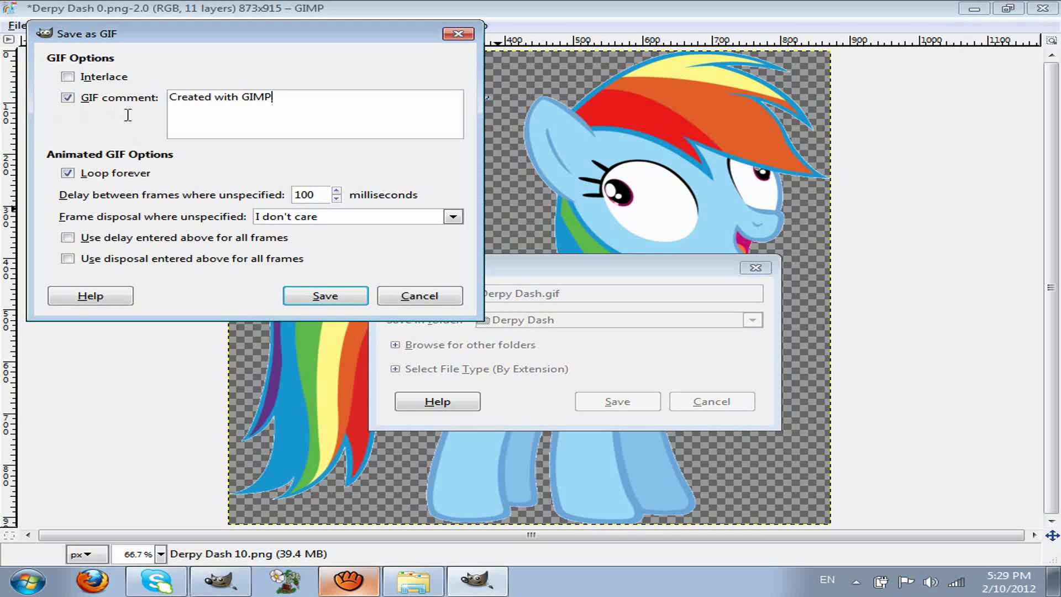
{"action": "left_click_drag", "start_coordinate": [284, 113], "coordinate": [140, 90]}
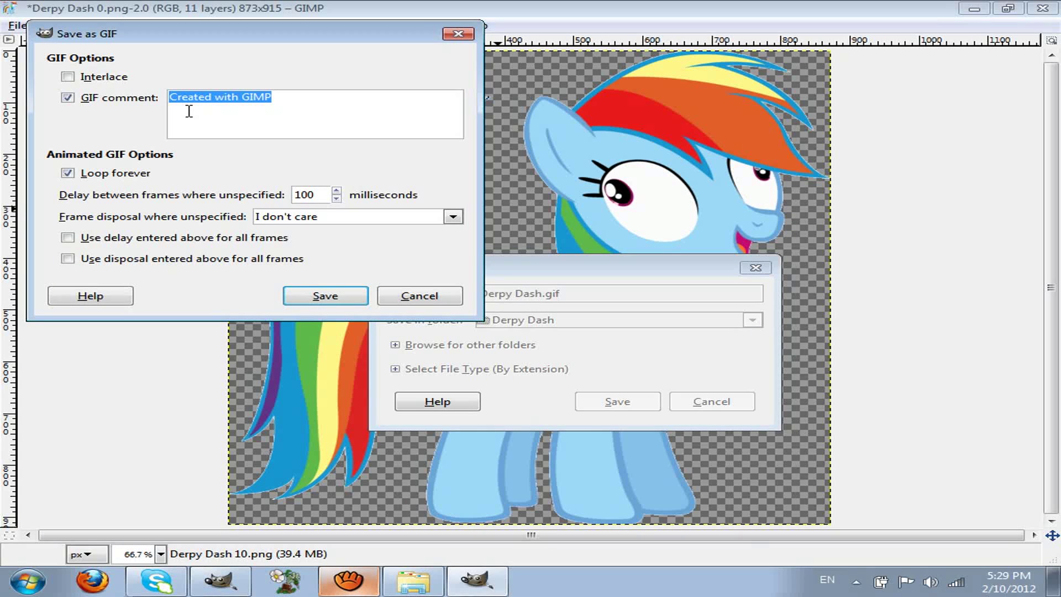
{"action": "type", "text": "Derpy Dash"}
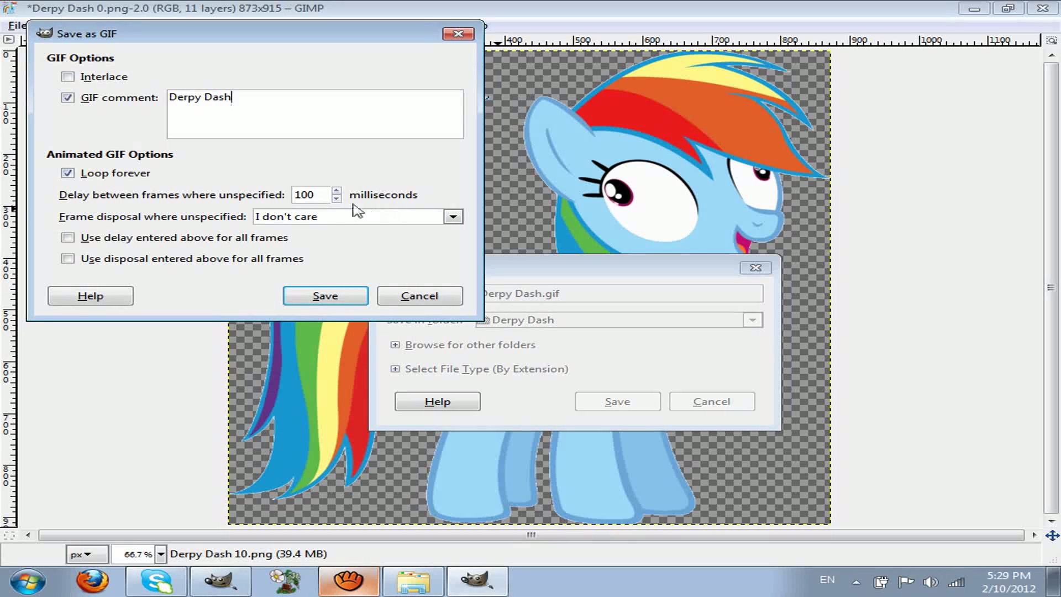
{"action": "left_click_drag", "start_coordinate": [314, 194], "coordinate": [298, 199]}
{"action": "left_click", "coordinate": [320, 295]}
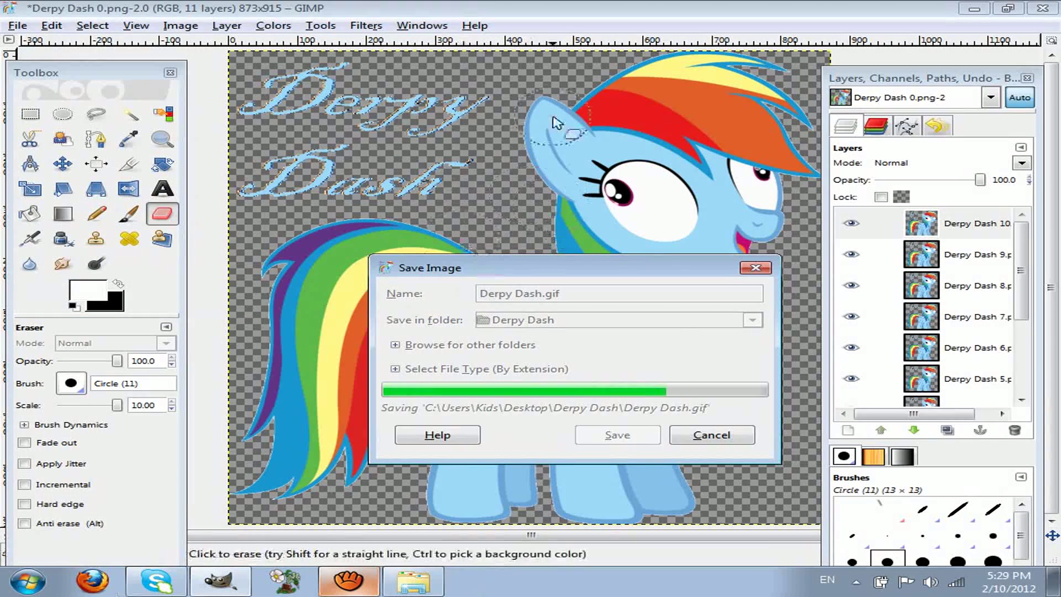
Close the layered image and quit GIMP.
{"action": "left_click", "coordinate": [1042, 8]}
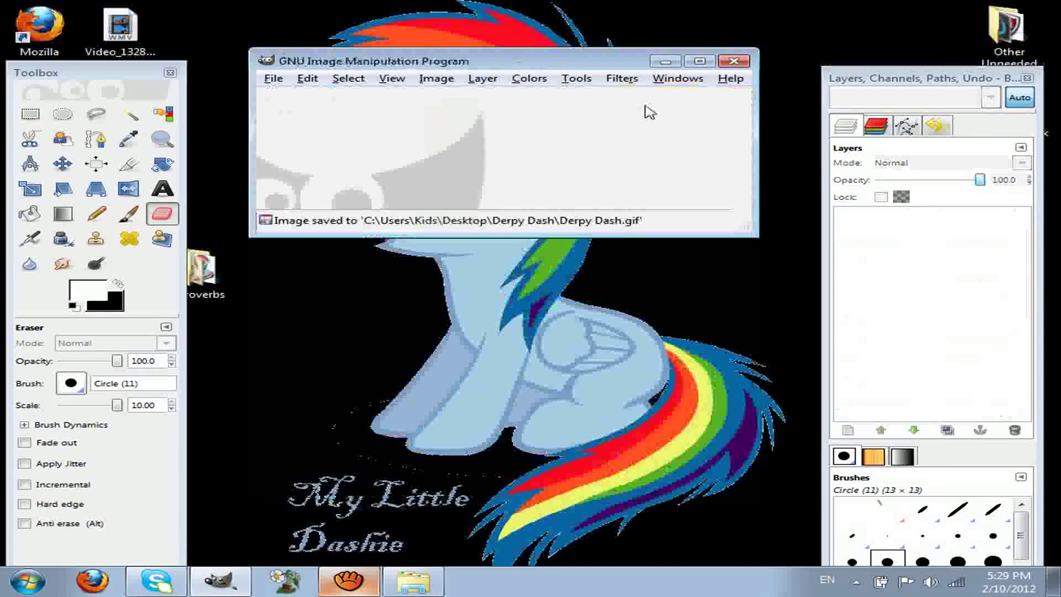
{"action": "left_click", "coordinate": [733, 61]}
Open the Derpy Dash folder from the desktop, bring its window fully into view and check the details of the saved Derpy Dash GIF.
{"action": "double_click", "coordinate": [655, 178]}
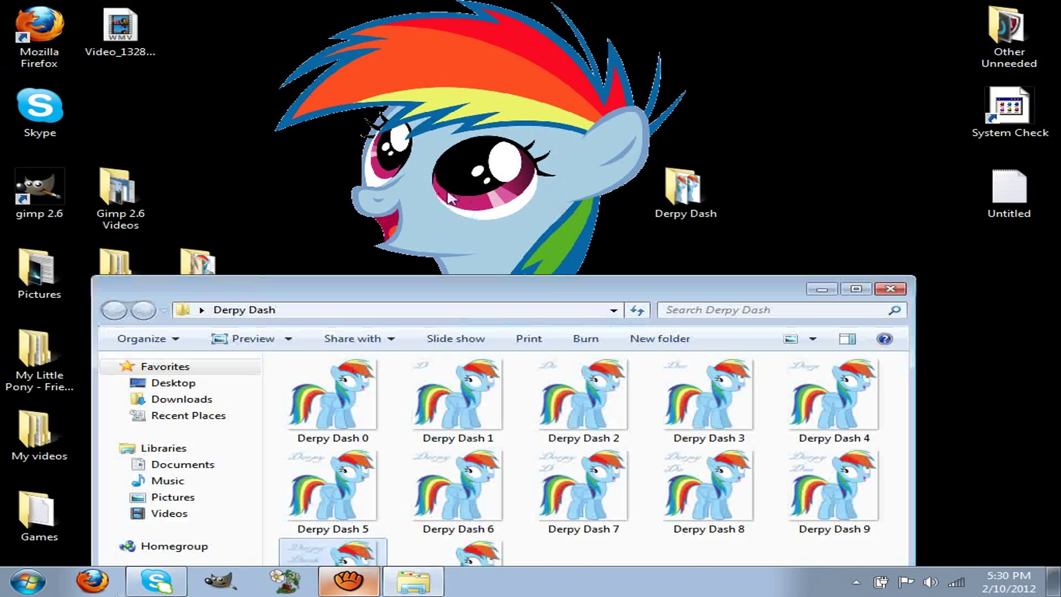
{"action": "left_click_drag", "start_coordinate": [607, 298], "coordinate": [630, 107]}
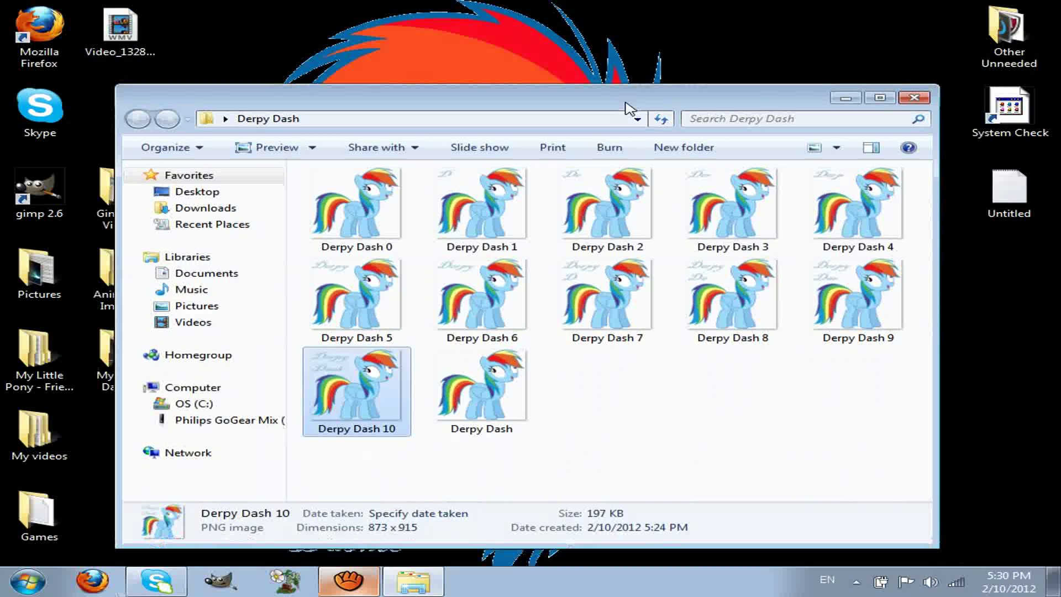
{"action": "left_click", "coordinate": [480, 390]}
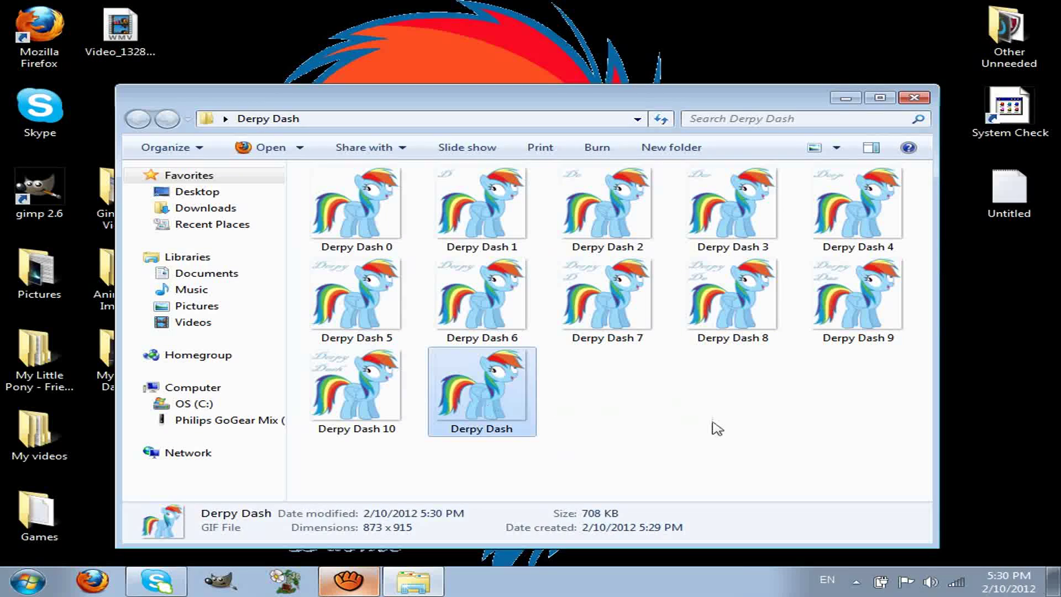
{"action": "left_click", "coordinate": [715, 427]}
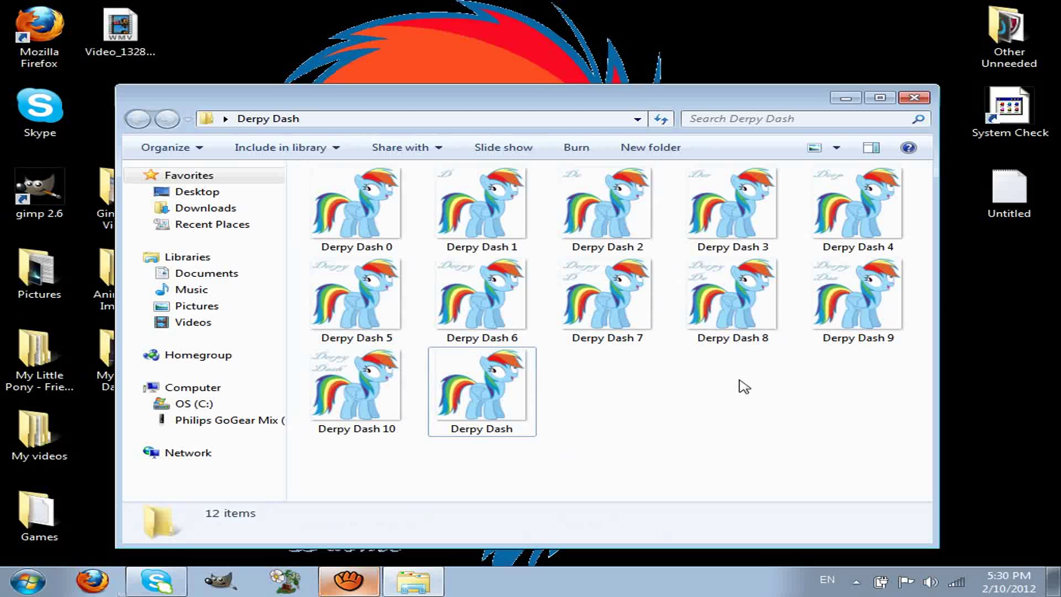